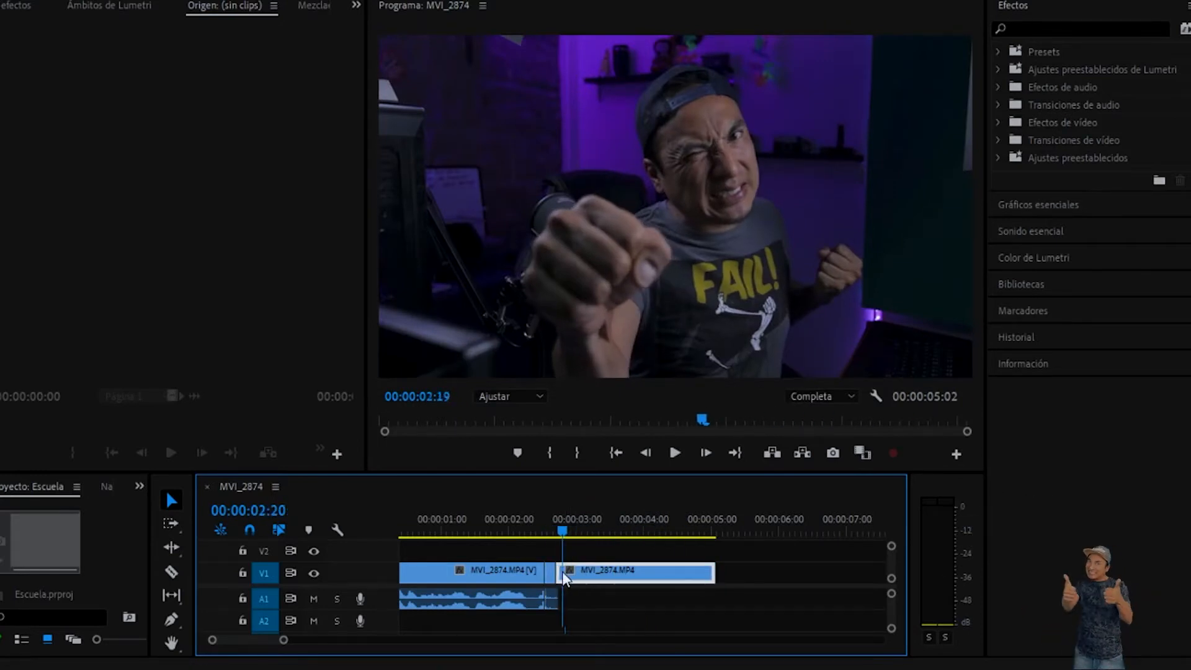
# - Delete the long segment after the cut on V1 and extend the frozen-frame clip to about 00:00:03:03
pyautogui.press('Delete')
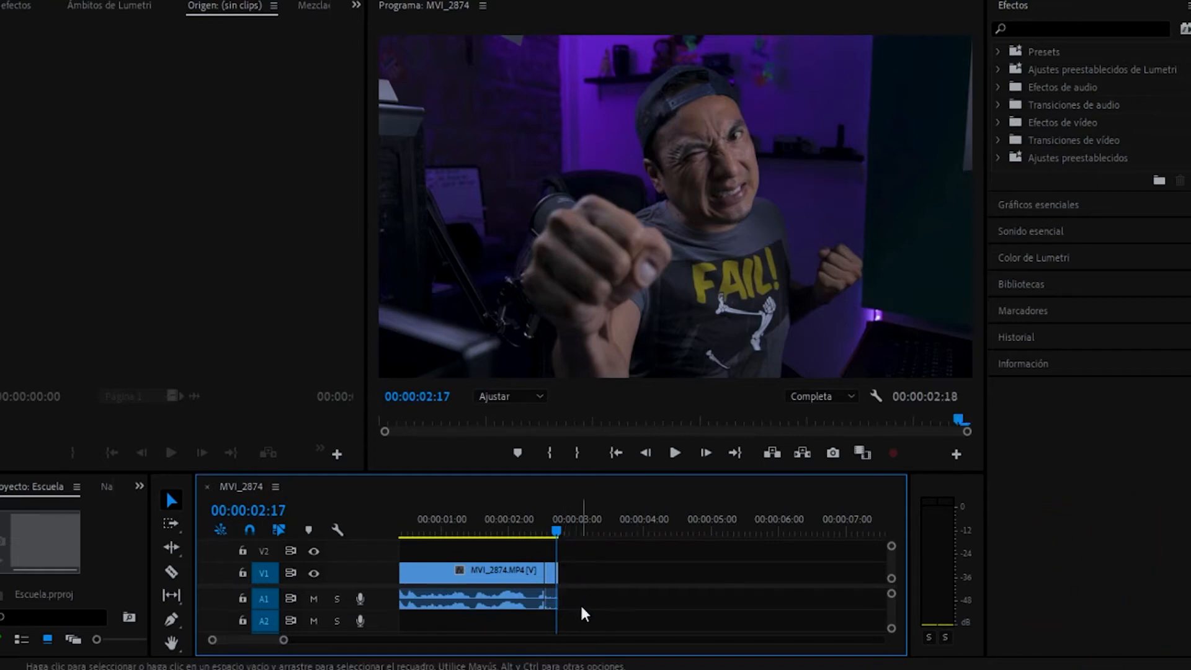
pyautogui.scroll(3, 580, 603)
pyautogui.moveTo(529, 573); pyautogui.dragTo(584, 573)
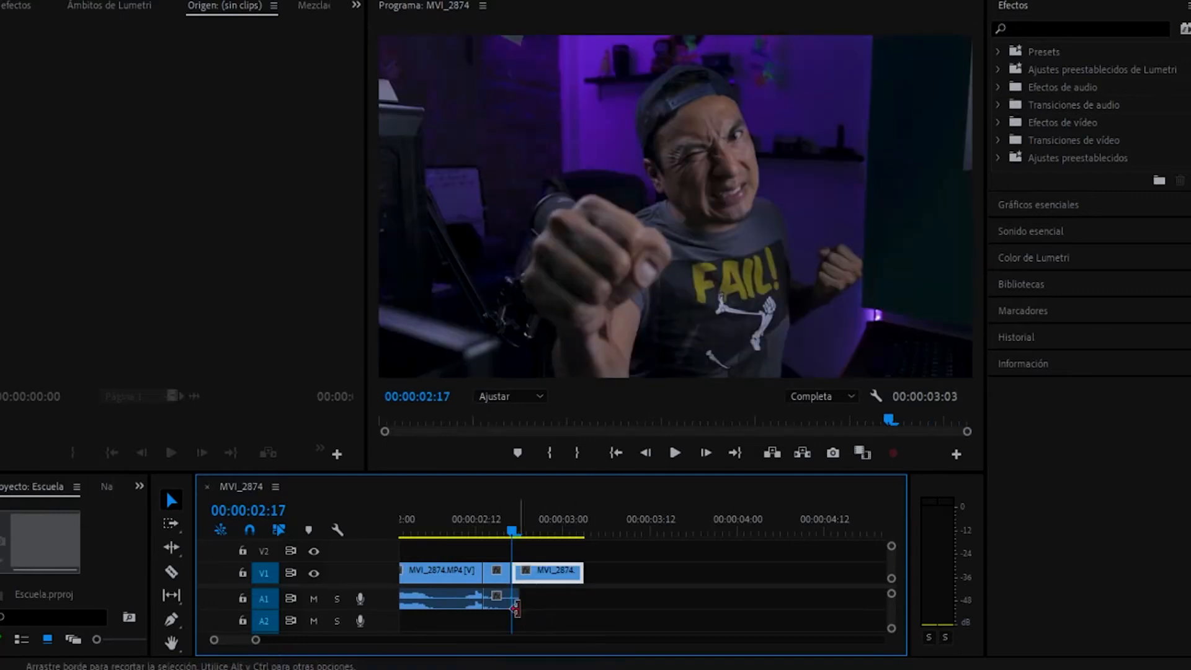
# - Duplicate the frozen-frame clip from V1 onto V2 directly above it and select the copy
pyautogui.moveTo(514, 530); pyautogui.dragTo(502, 554)
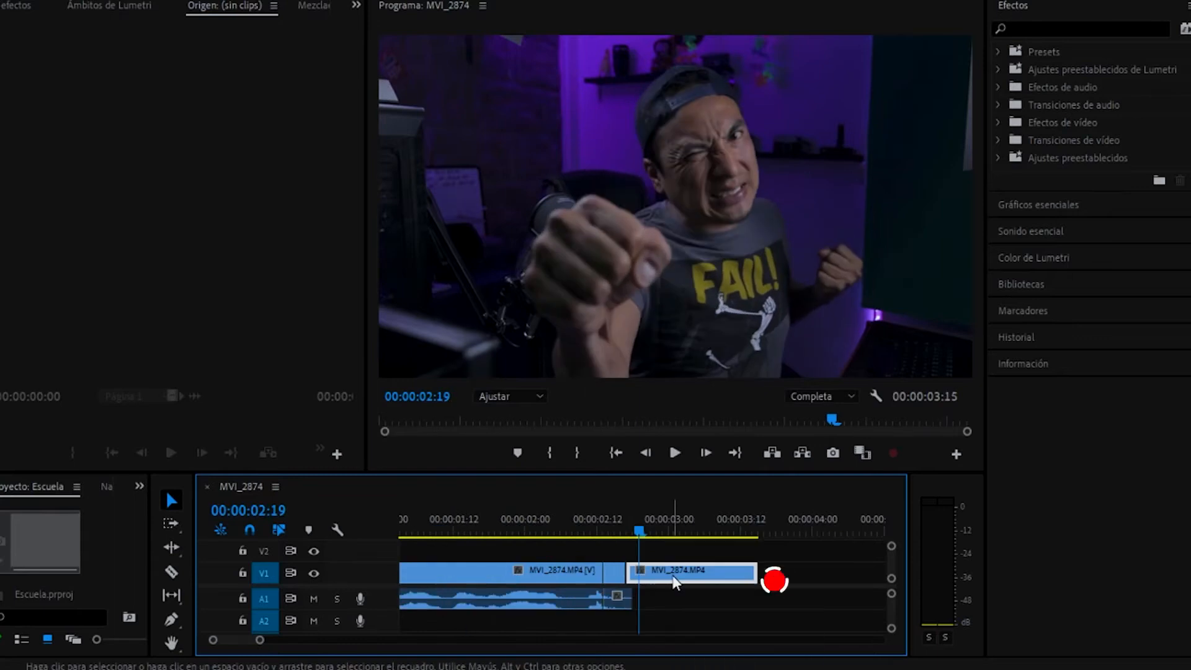
pyautogui.moveTo(673, 576); pyautogui.dragTo(674, 561)
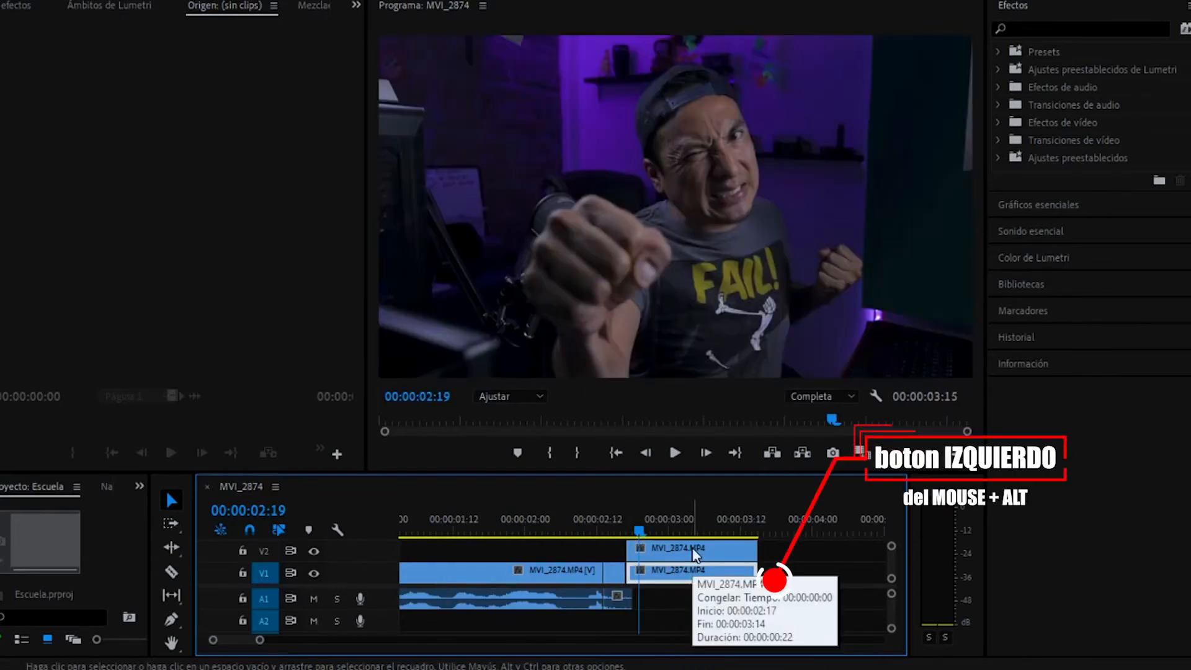
pyautogui.click(693, 550)
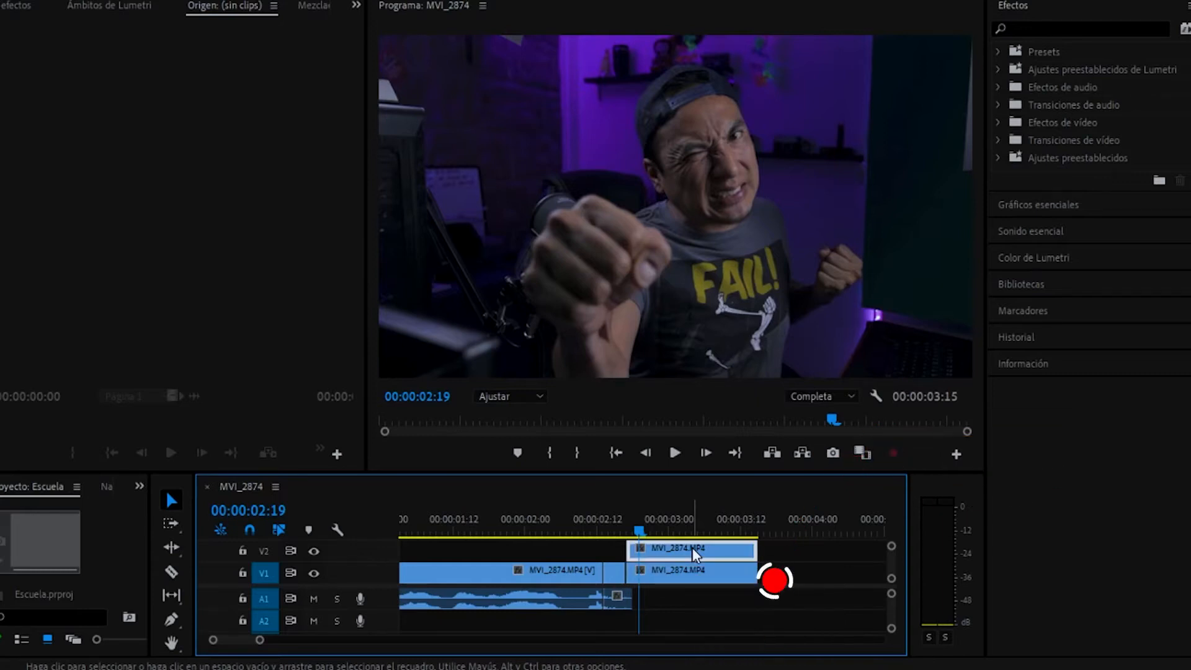
# - Draw a pen opacity mask on the V2 frozen clip, tracing the outline of the man's body and raised fist
pyautogui.click(16, 12)
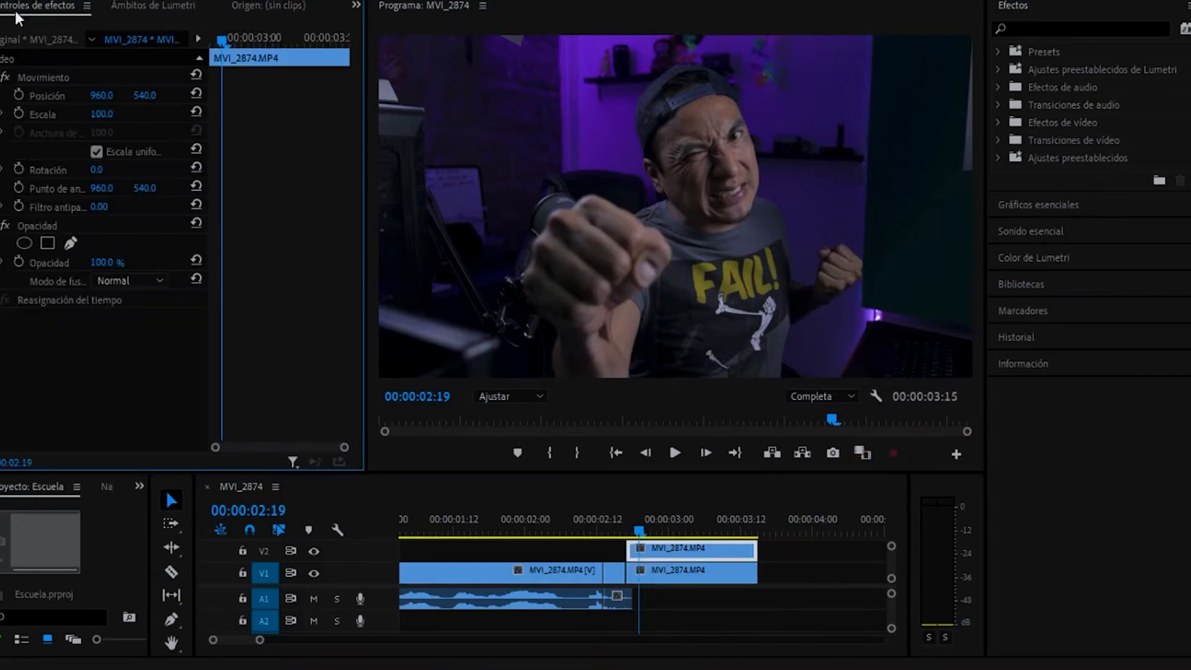
pyautogui.click(70, 243)
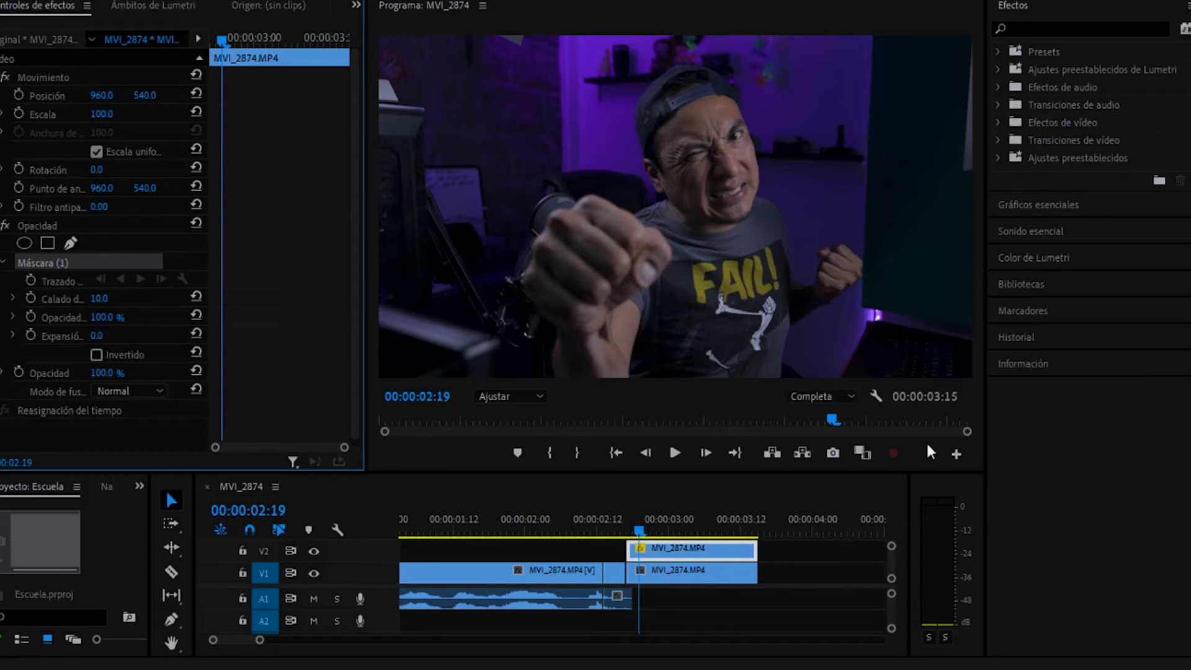
pyautogui.click(780, 377)
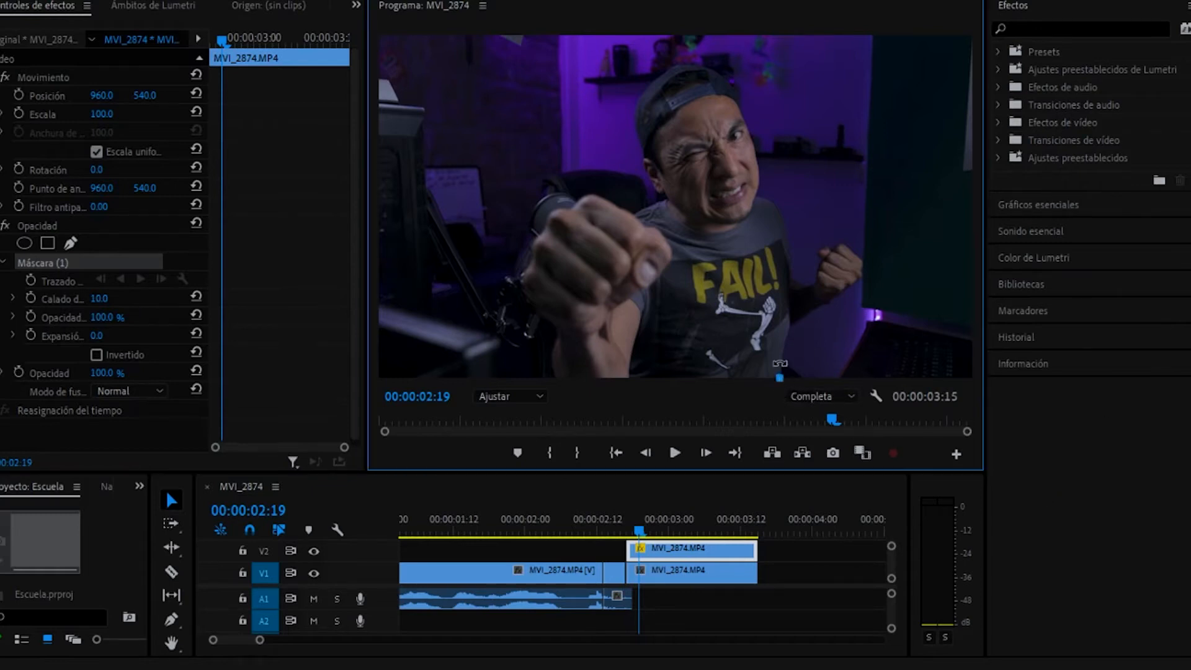
pyautogui.click(785, 350)
pyautogui.click(818, 310)
pyautogui.click(863, 242)
pyautogui.moveTo(863, 244)
pyautogui.mouseDown()
pyautogui.moveTo(864, 279)
pyautogui.moveTo(864, 260)
pyautogui.mouseUp()
pyautogui.click(845, 241)
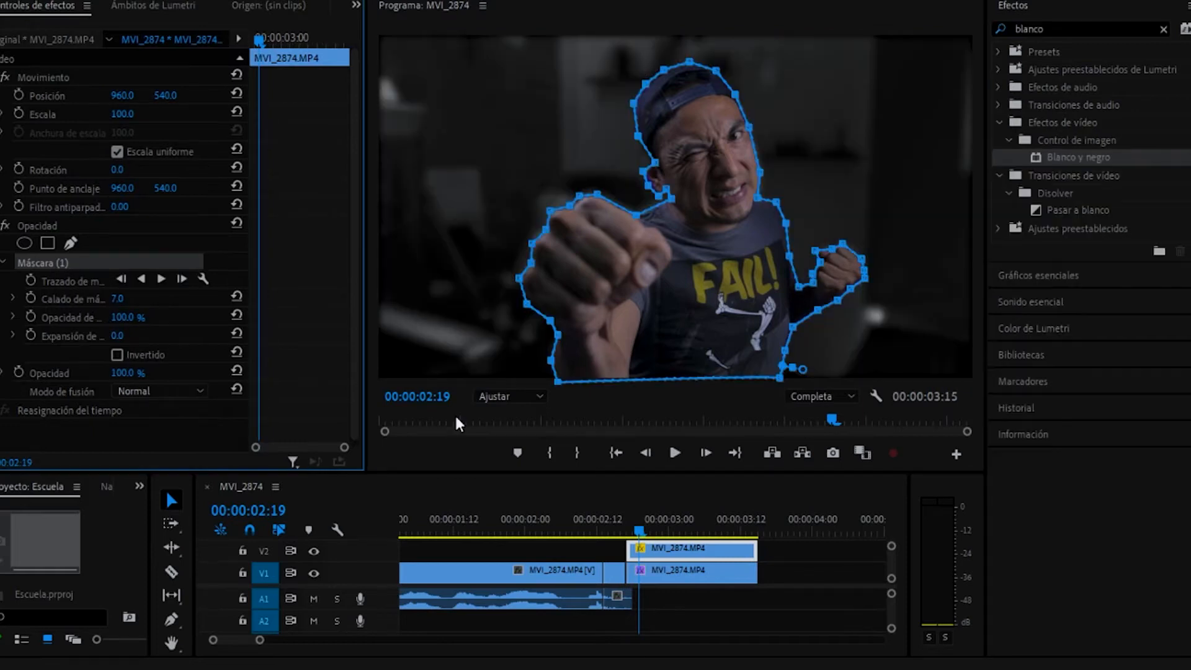
# - Enlarge the preview to 200% and move the mask points at the lower ear closer to the skin
pyautogui.click(537, 397)
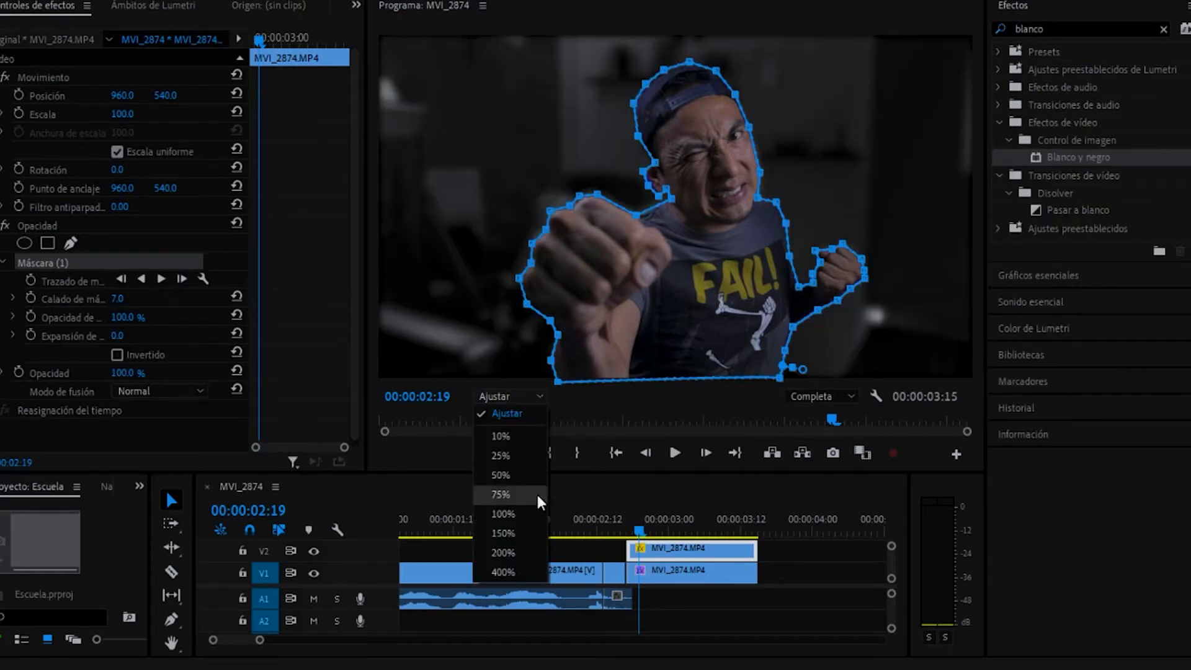
pyautogui.click(506, 553)
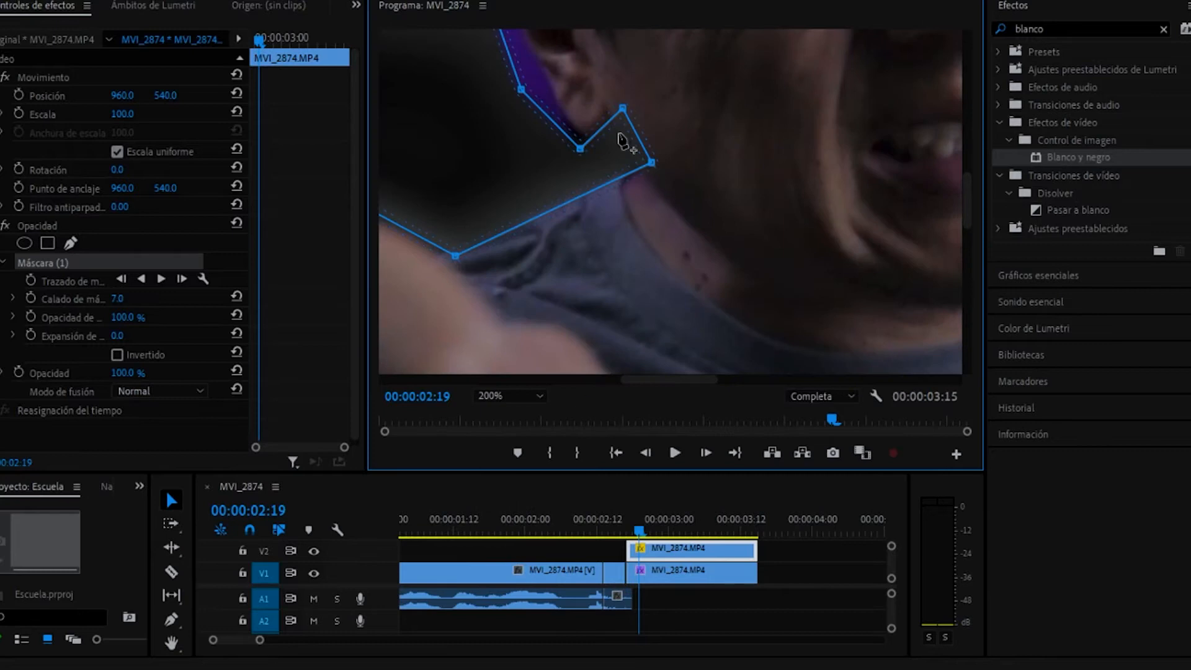
pyautogui.moveTo(524, 90); pyautogui.dragTo(544, 75)
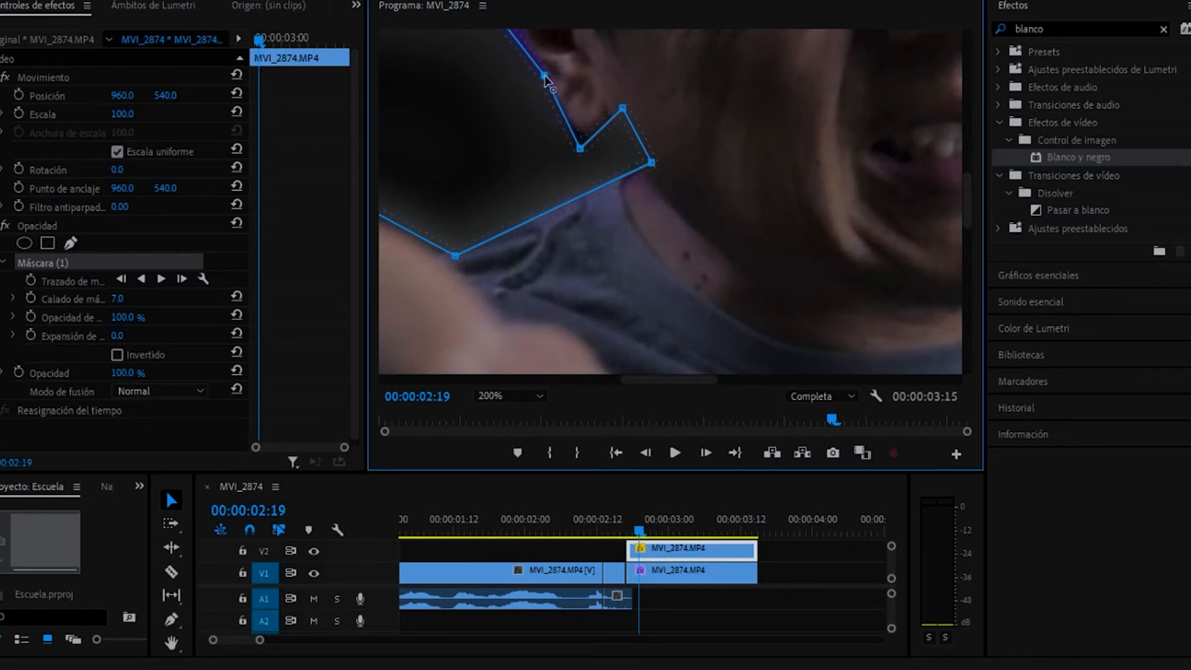
pyautogui.moveTo(582, 150); pyautogui.dragTo(584, 136)
# - Adjust the V2 clip's mask points at the top of the ear and the temple to follow the head's outline
pyautogui.press('Left')
pyautogui.press('Left')
pyautogui.press('Left')
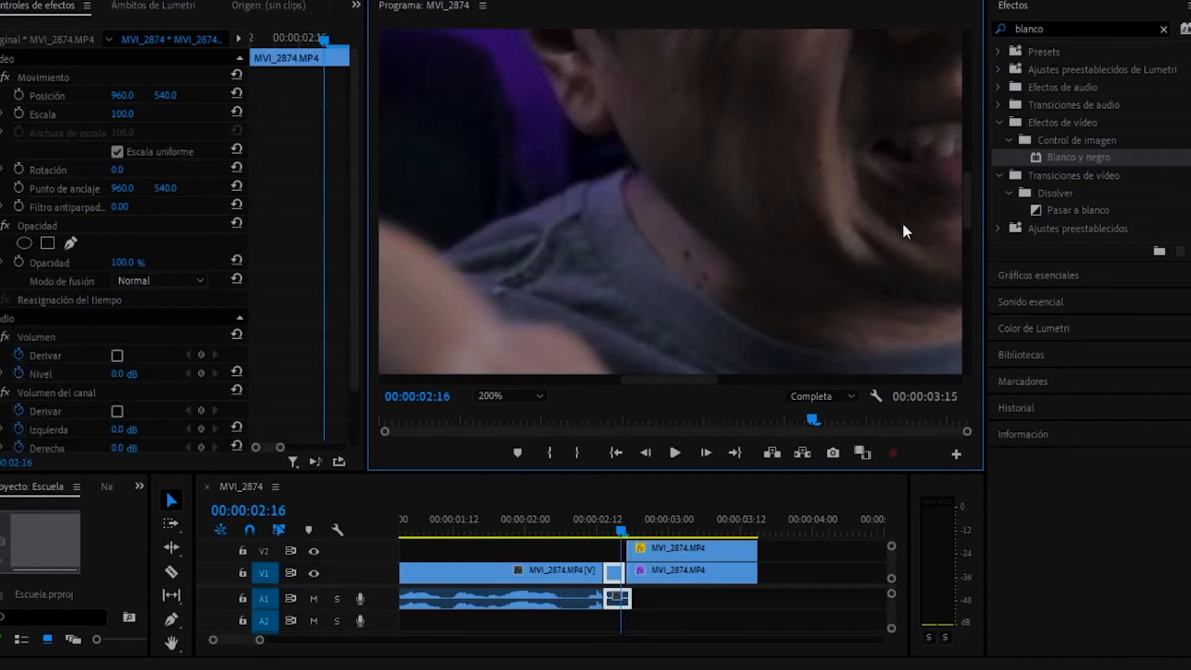
pyautogui.press('Right')
pyautogui.moveTo(970, 207); pyautogui.dragTo(971, 163)
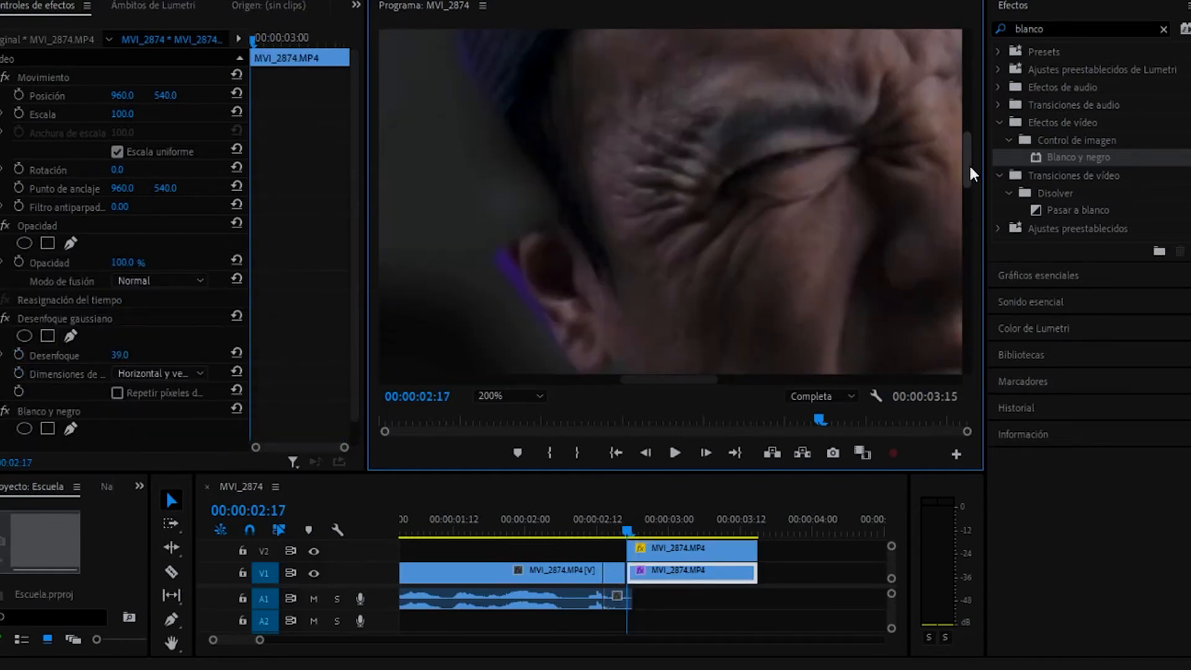
pyautogui.click(692, 549)
pyautogui.click(47, 265)
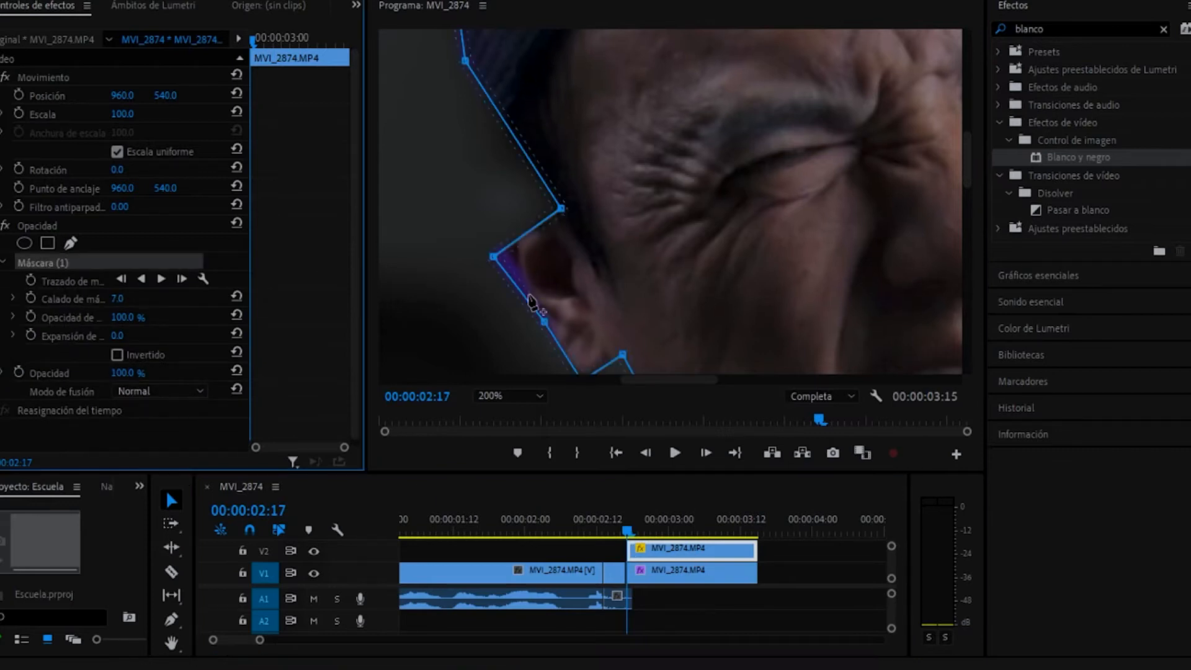
pyautogui.moveTo(498, 264); pyautogui.dragTo(508, 253)
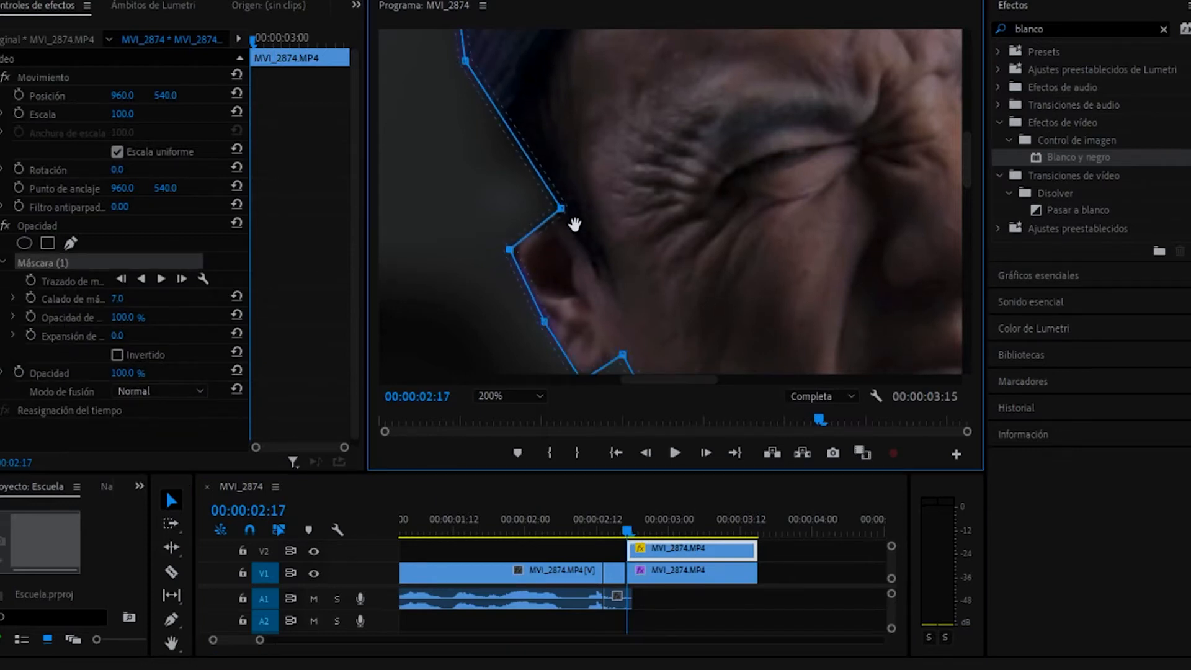
pyautogui.moveTo(562, 208); pyautogui.dragTo(520, 170)
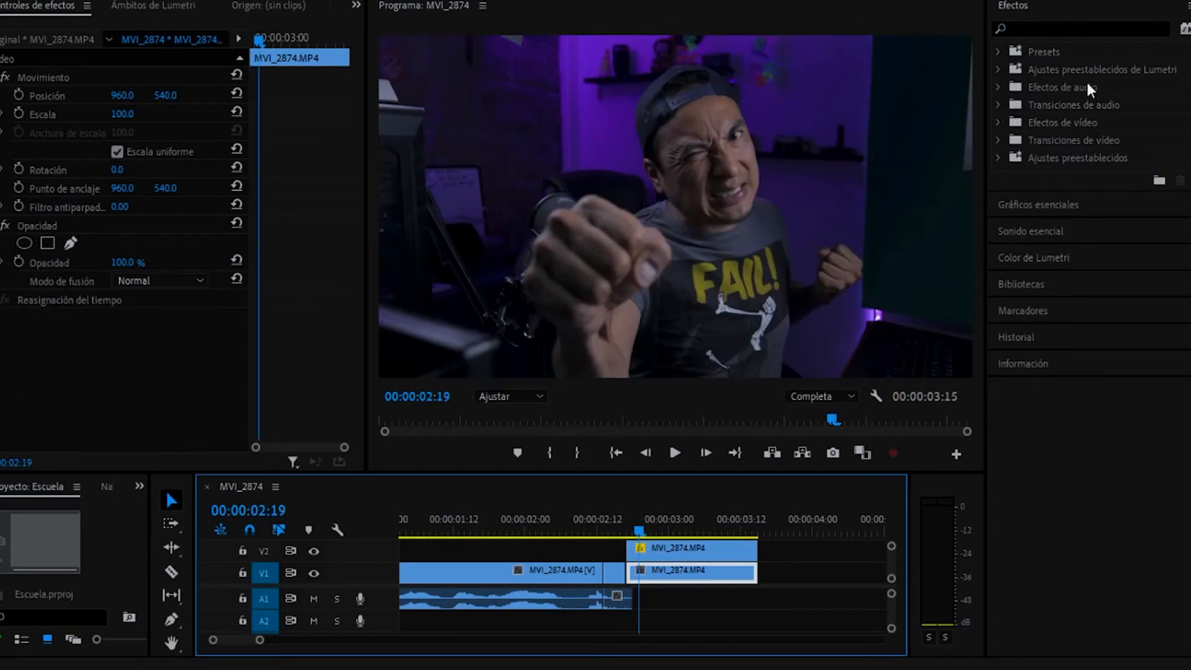
# - Apply Desenfoque gaussiano to the frozen clip on V1 and set its Desenfoque to 39
pyautogui.click(1082, 29)
pyautogui.write('dese')
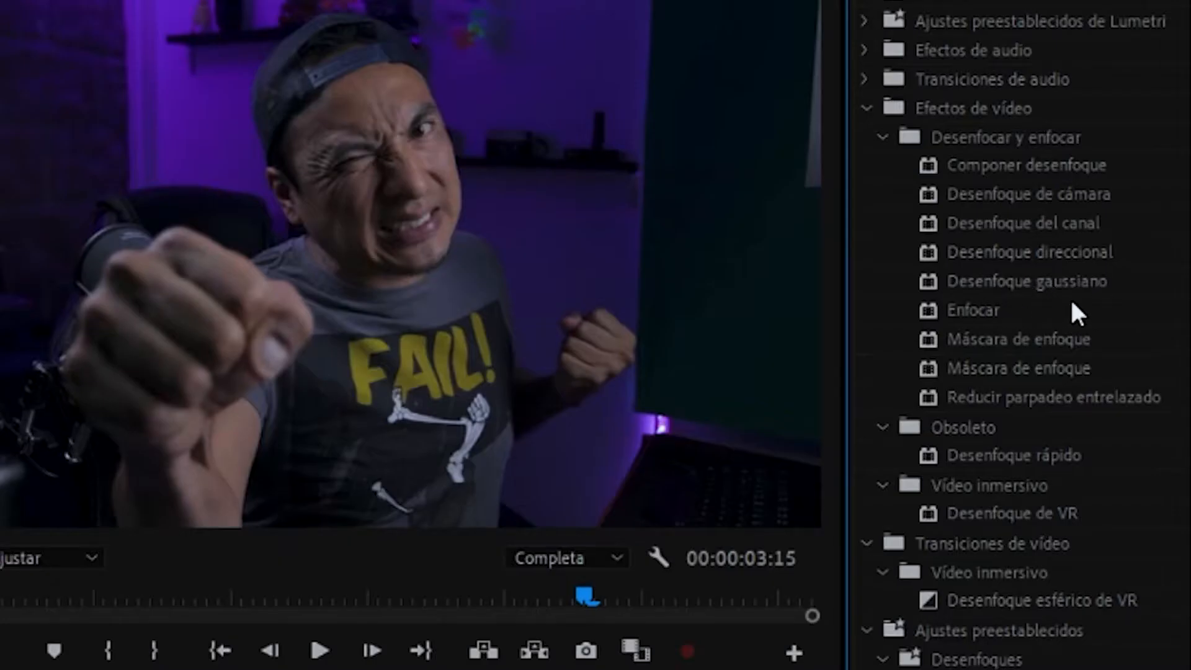
pyautogui.moveTo(1071, 282); pyautogui.dragTo(708, 573)
pyautogui.click(705, 577)
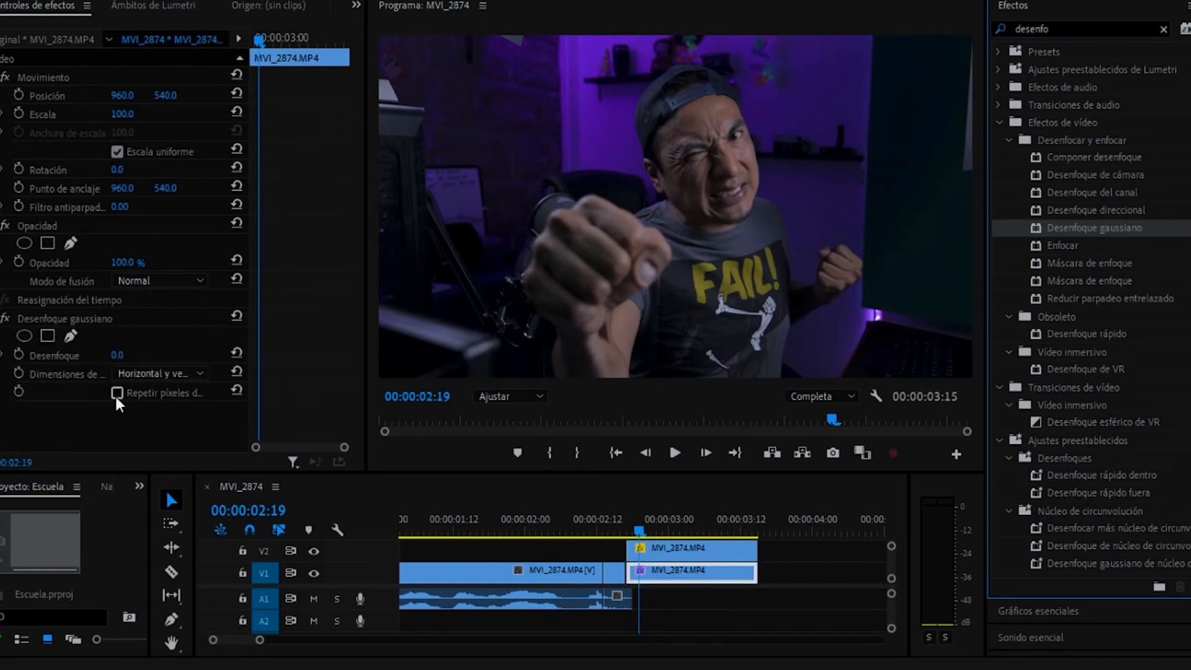
pyautogui.moveTo(117, 356); pyautogui.dragTo(150, 356)
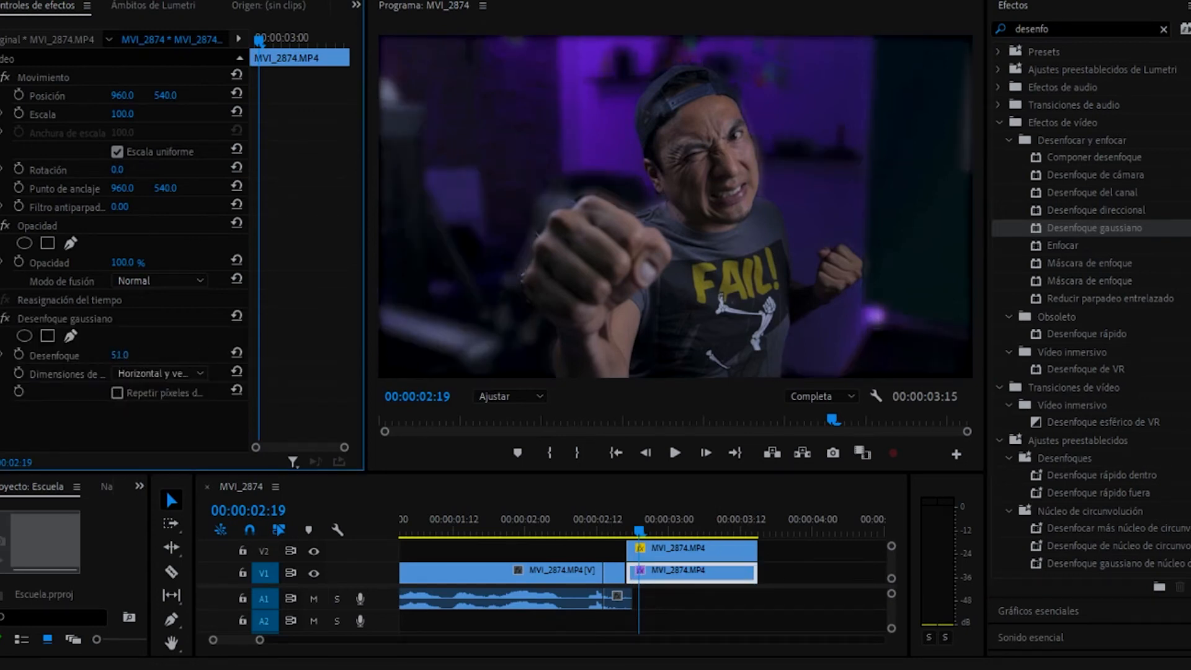
pyautogui.moveTo(145, 357); pyautogui.dragTo(137, 357)
# - Search the effects for "blanco" to find the Blanco y negro video effect
pyautogui.click(1063, 29)
pyautogui.moveTo(1063, 30); pyautogui.dragTo(981, 49)
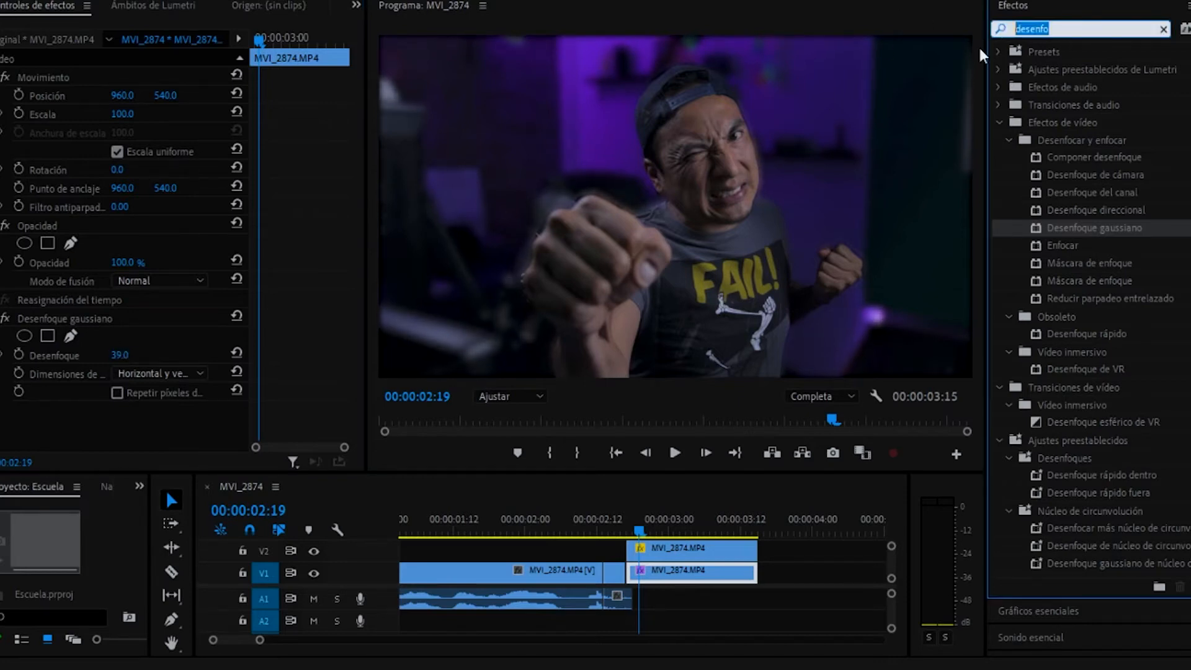
pyautogui.write('blanc')
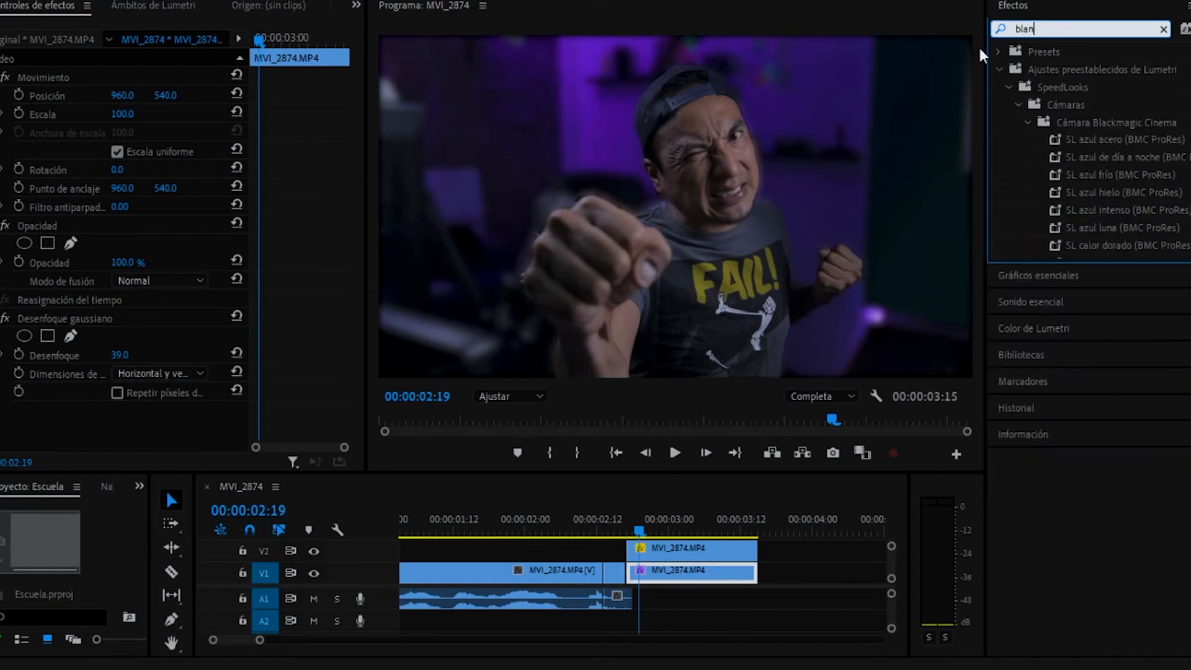
pyautogui.write('o')
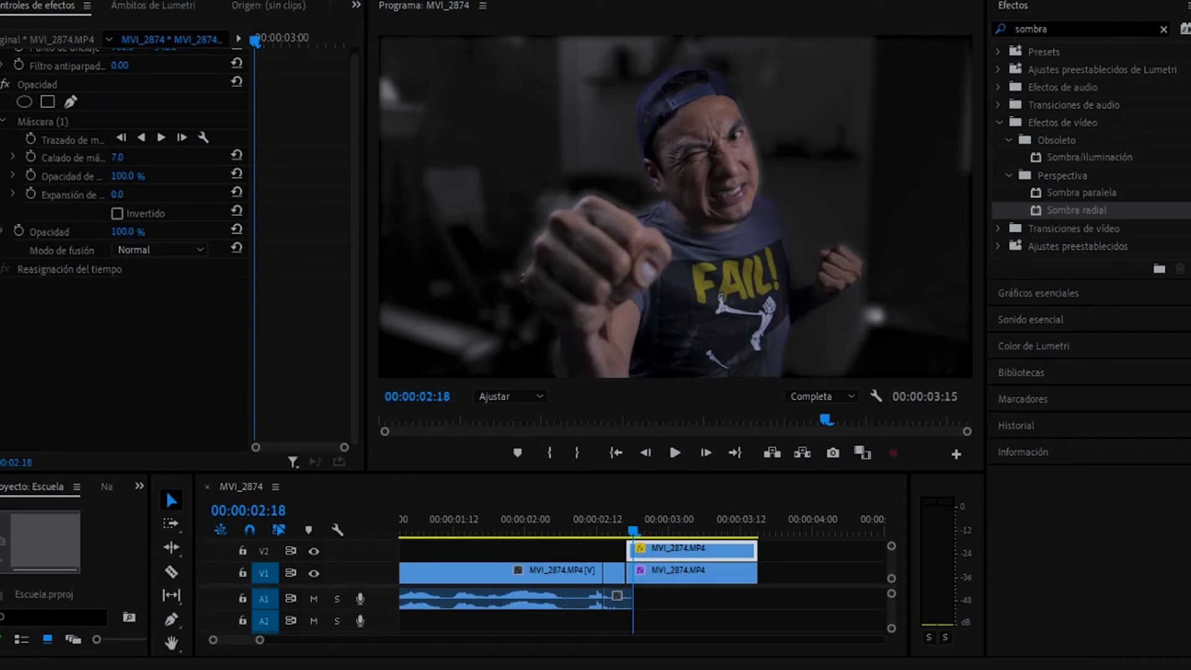
# - Nest the masked clip on V2 as Secuencia anidada 10
pyautogui.rightClick(696, 554)
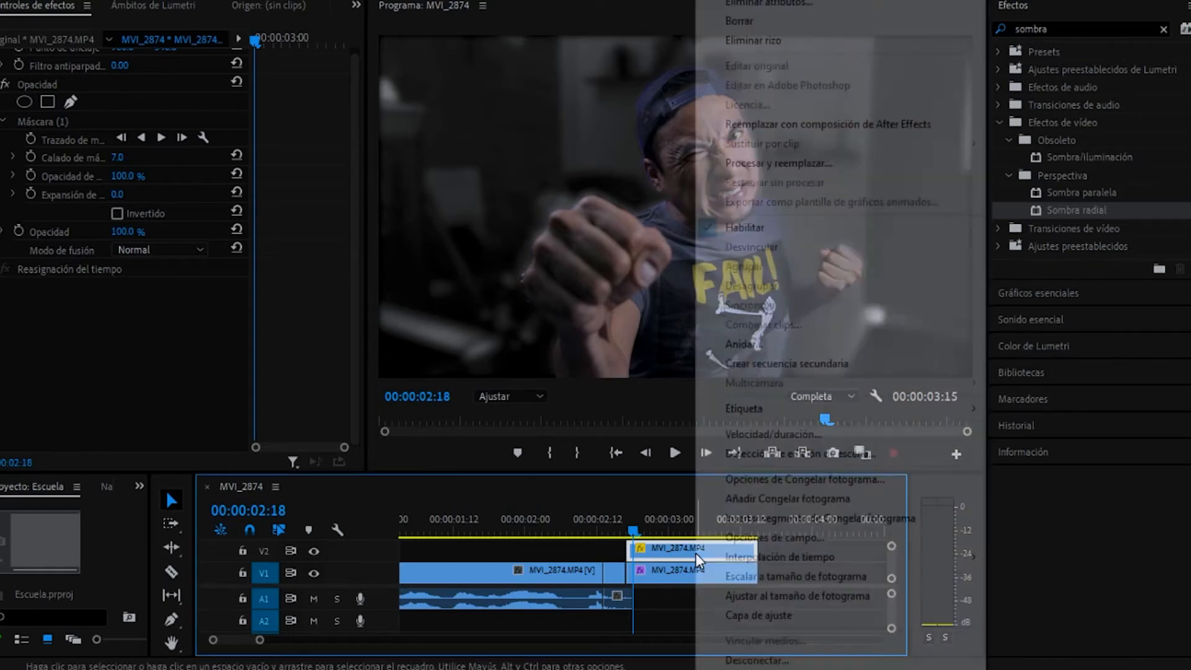
pyautogui.click(776, 346)
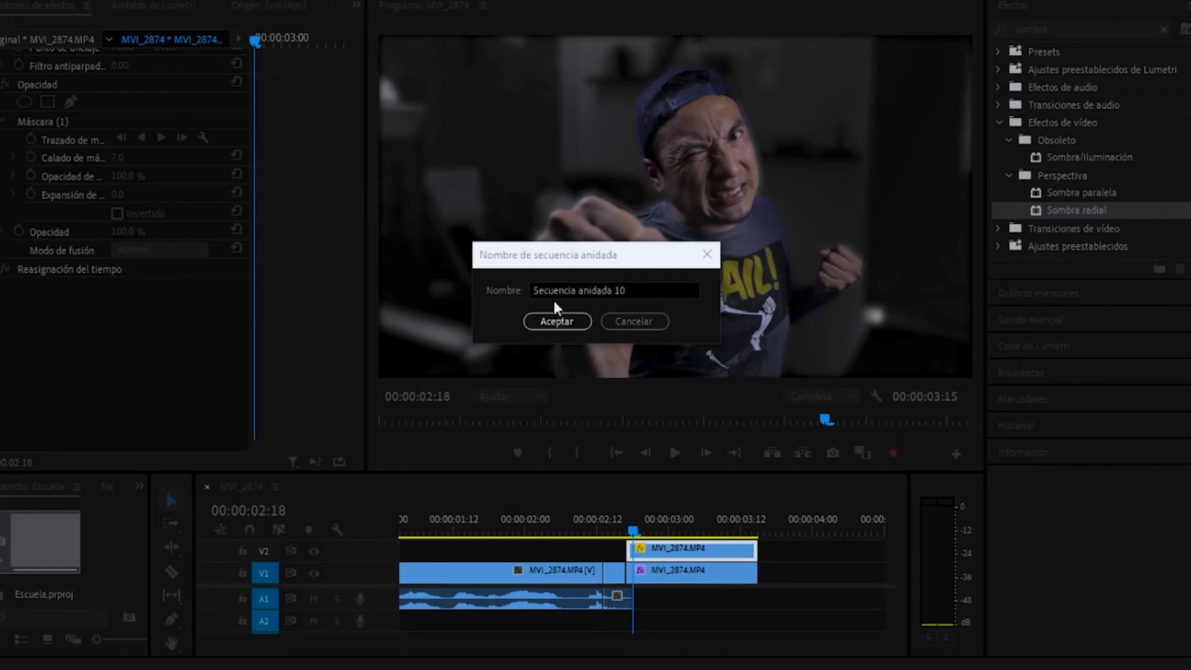
pyautogui.click(557, 321)
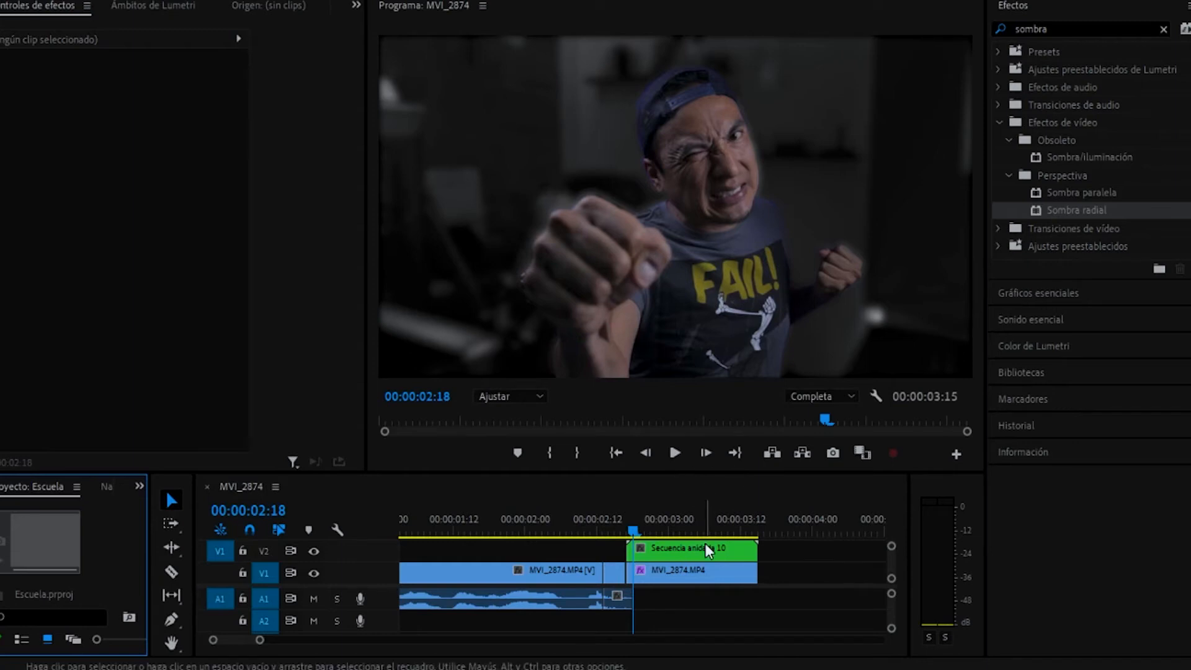
# - Find the Sombra radial effect by searching for "sombra" and apply it to the nested sequence on V2
pyautogui.doubleClick(1021, 29)
pyautogui.write('sombra')
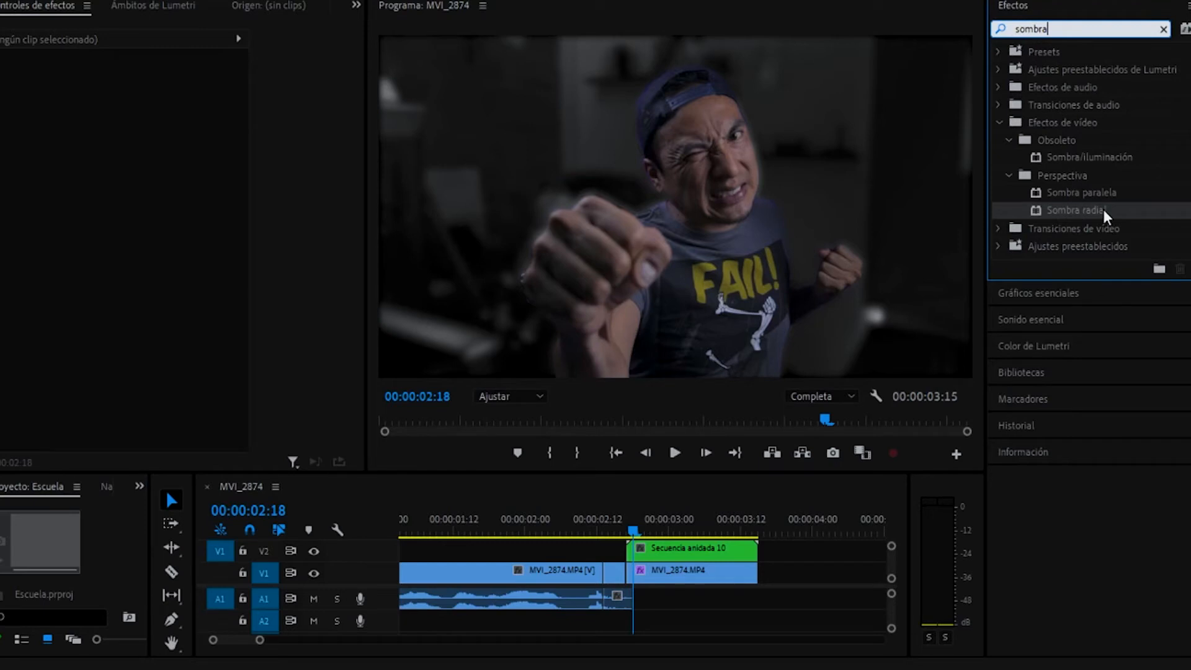
pyautogui.moveTo(1085, 209); pyautogui.dragTo(705, 554)
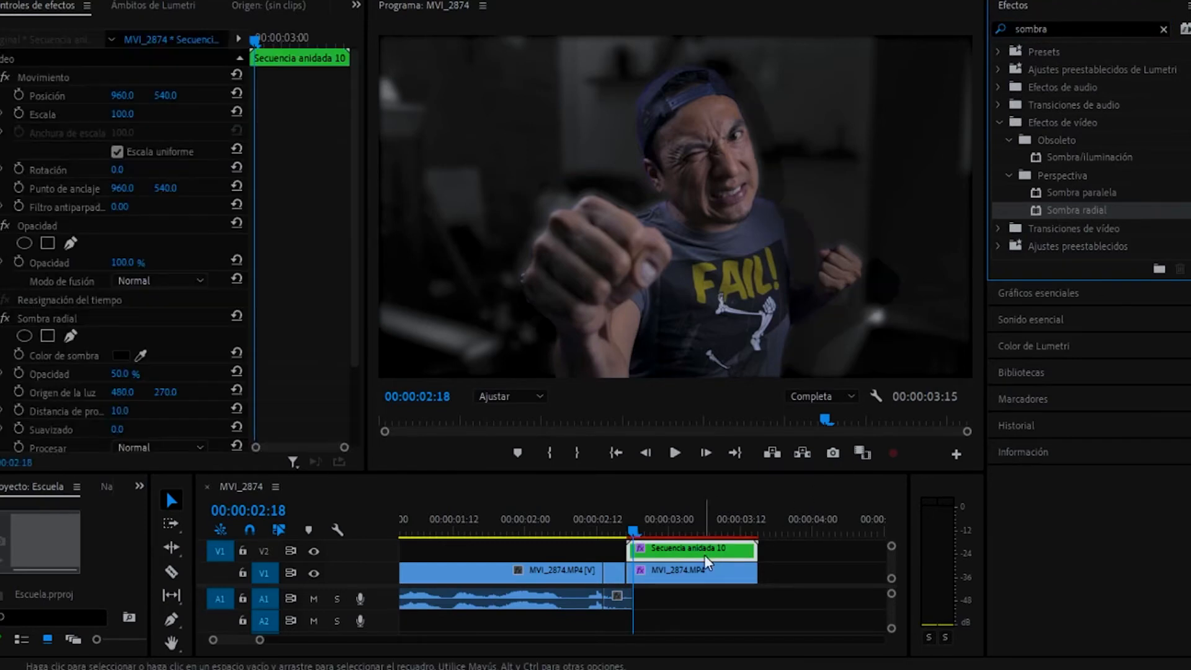
# - Set the radial shadow's colour to near-white FBF6F6
pyautogui.click(121, 356)
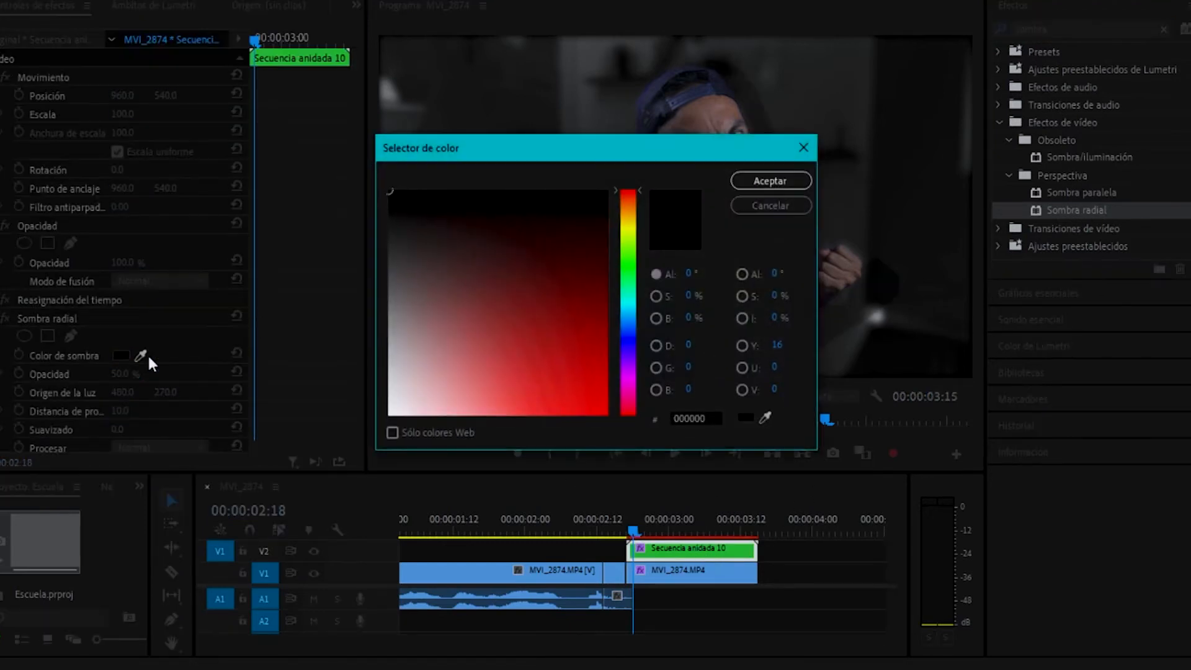
pyautogui.click(393, 411)
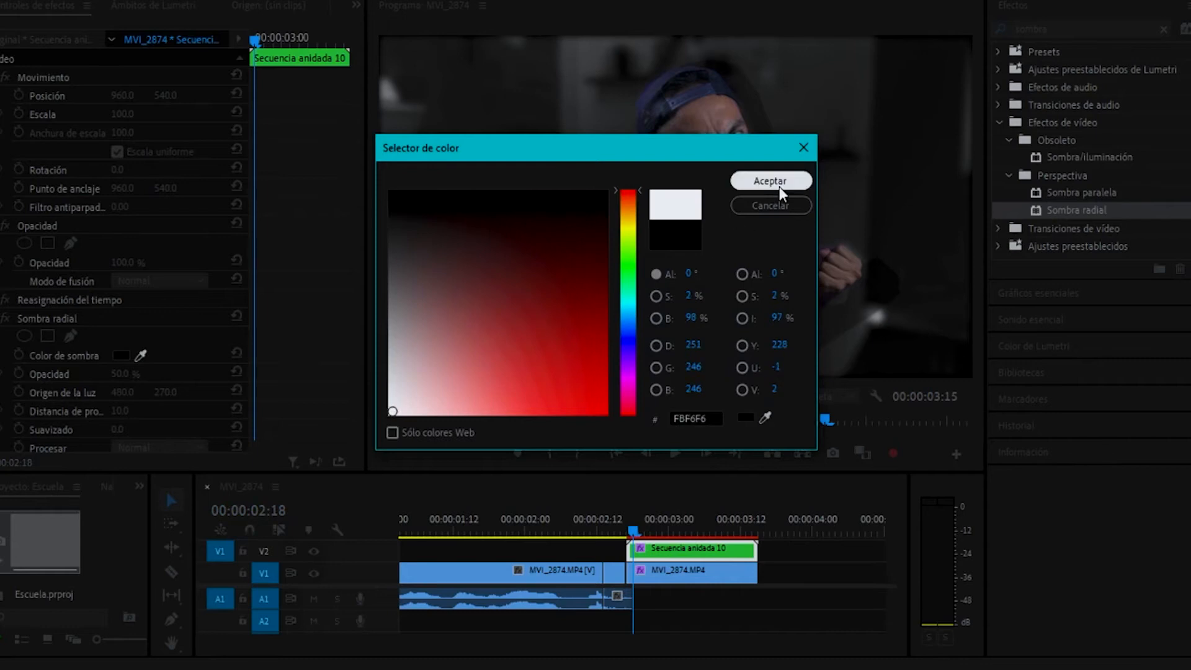
pyautogui.click(780, 187)
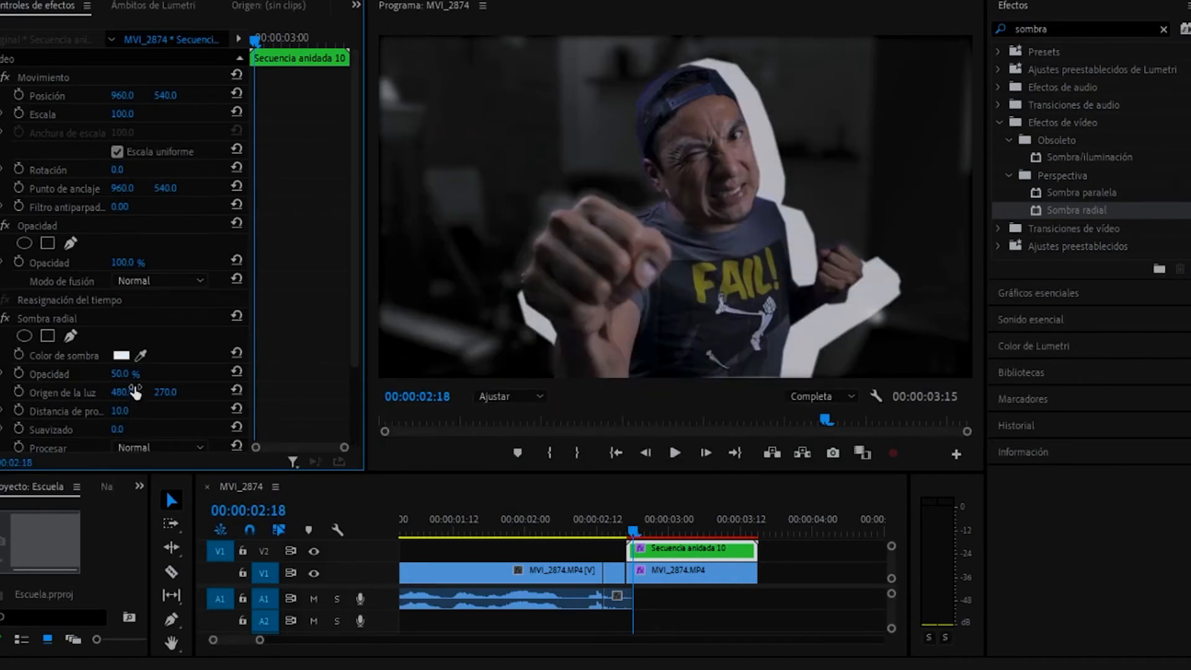
# - Set the radial shadow's opacity to 100% and its light origin to 1075, 862 so it outlines the figure evenly
pyautogui.moveTo(120, 374); pyautogui.dragTo(489, 392)
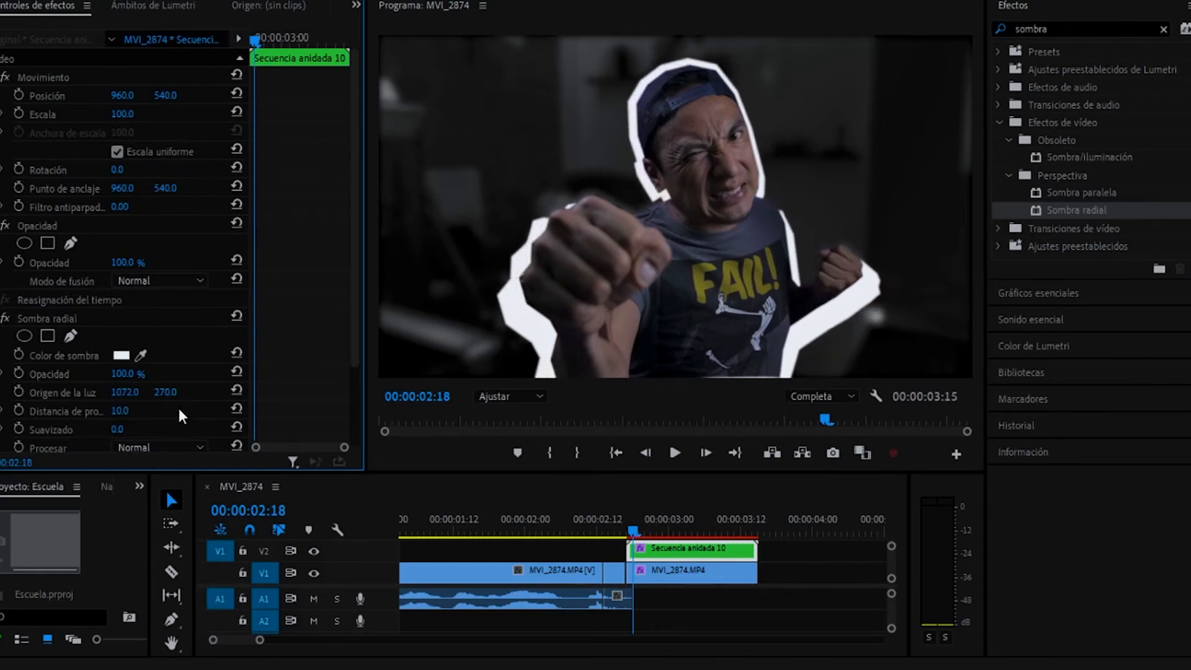
pyautogui.moveTo(167, 397); pyautogui.dragTo(500, 397)
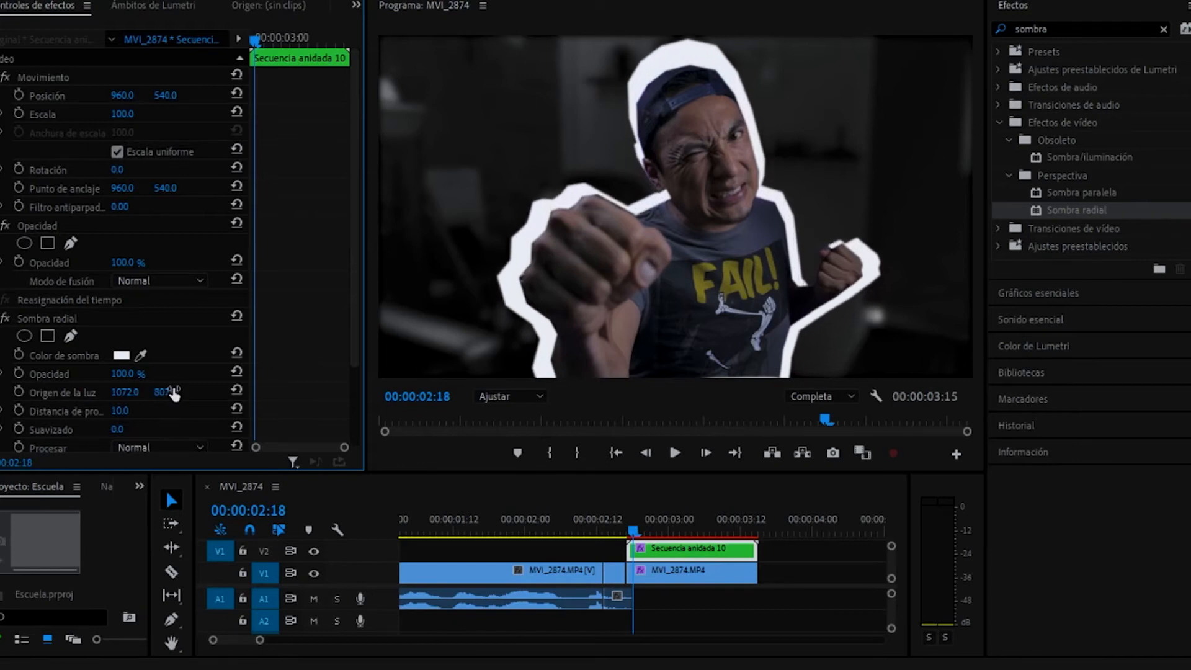
pyautogui.moveTo(133, 396); pyautogui.dragTo(223, 399)
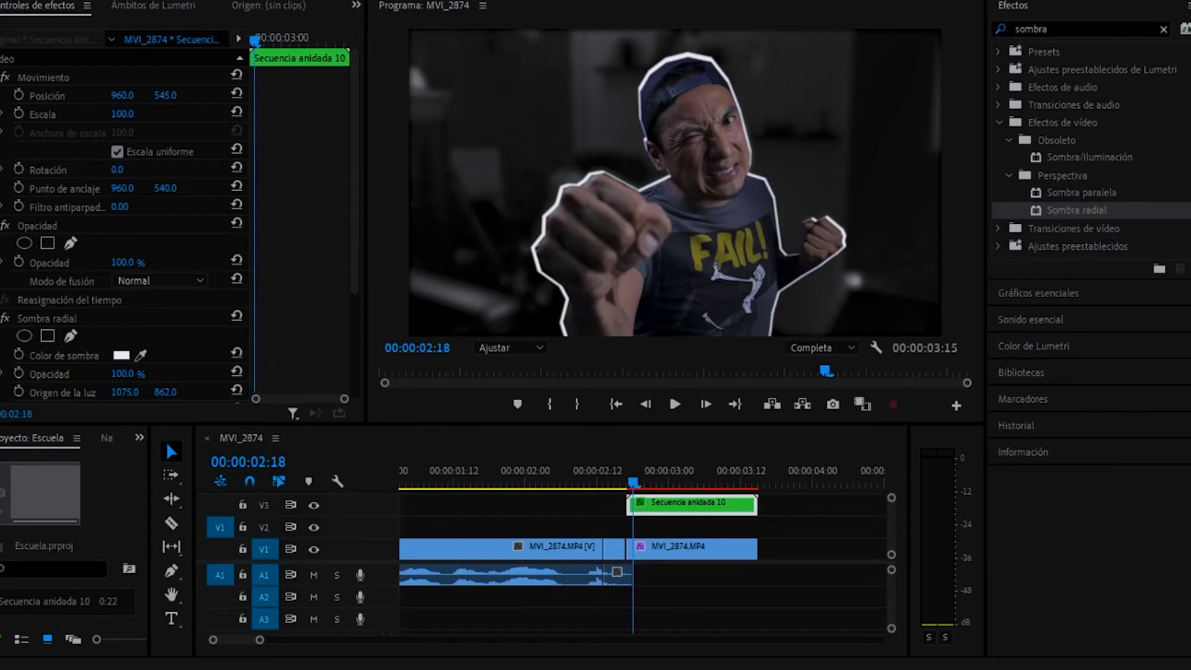
# - Place Brochazo.png on V2 between the nested sequence and the blurred background clip, aligned with their start
pyautogui.moveTo(951, 410); pyautogui.dragTo(634, 534)
pyautogui.click(761, 531)
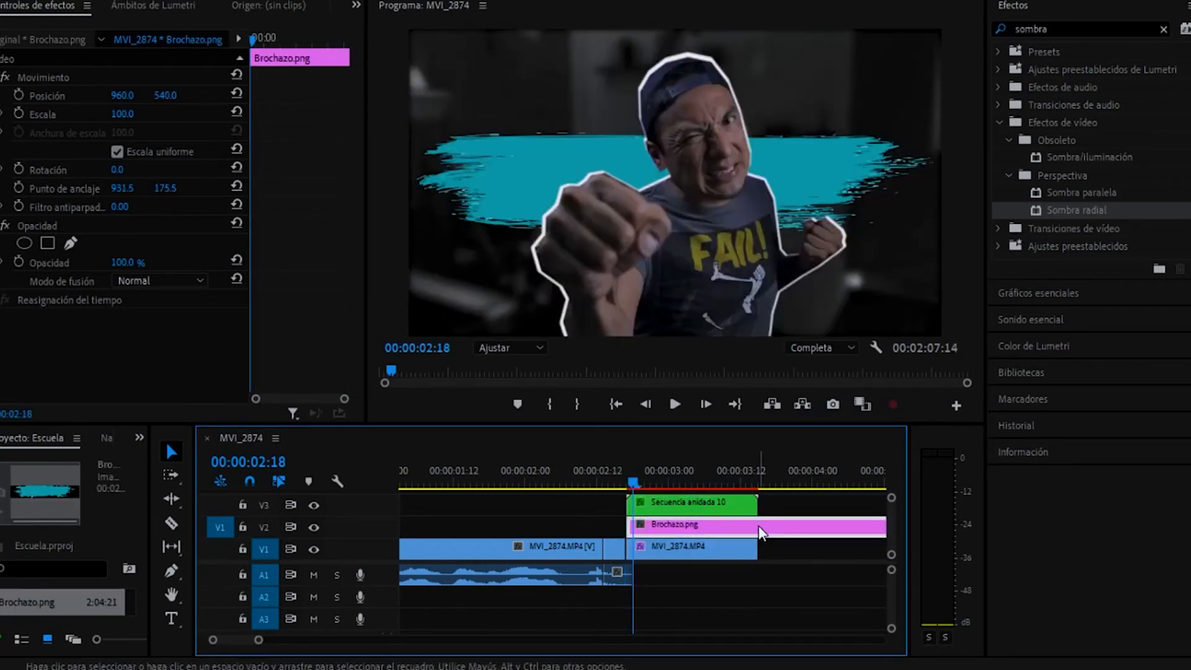
# - Cut Brochazo.png at the end of the nested sequence, delete the excess, and return the playhead near the clip's start
pyautogui.press('Down')
pyautogui.hotkey('ctrl', 'k')
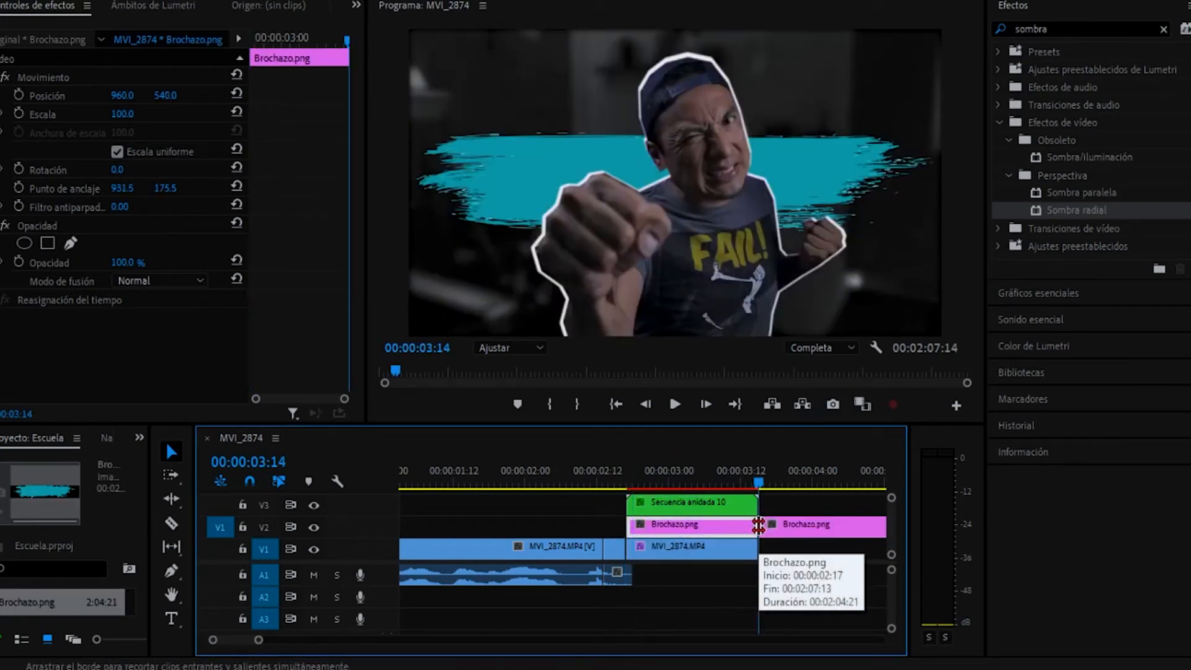
pyautogui.click(760, 531)
pyautogui.press('Delete')
pyautogui.moveTo(761, 485); pyautogui.dragTo(638, 502)
pyautogui.moveTo(652, 502)
pyautogui.mouseDown()
pyautogui.moveTo(701, 504)
pyautogui.moveTo(689, 516)
pyautogui.moveTo(626, 520)
pyautogui.moveTo(637, 519)
pyautogui.mouseUp()
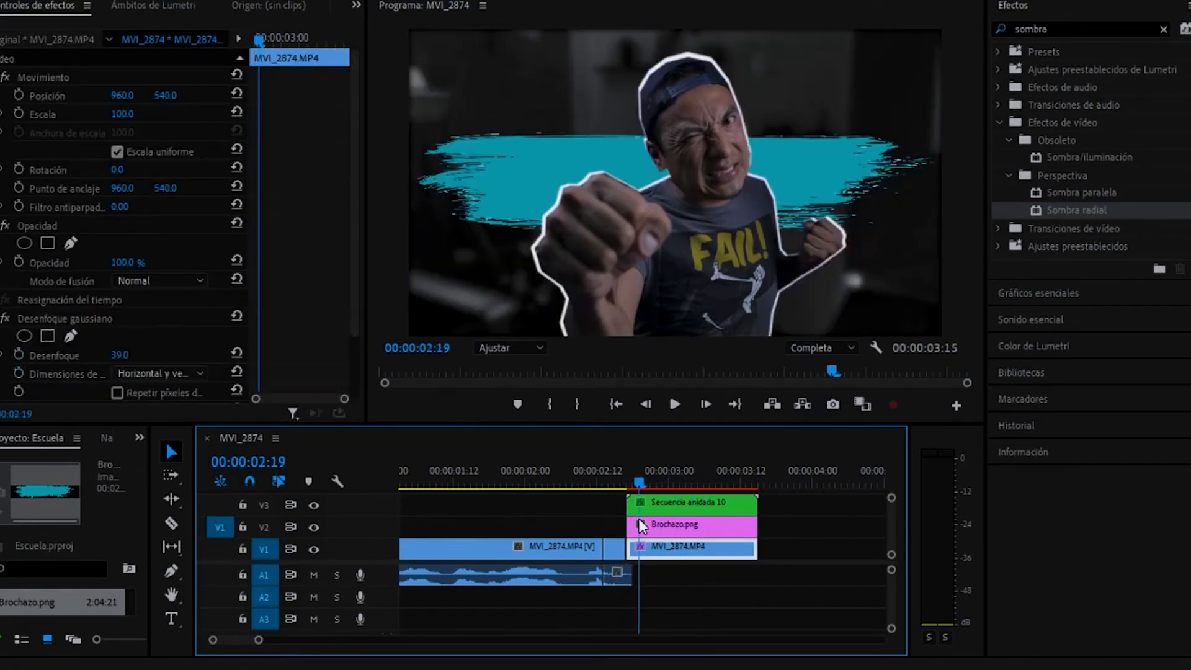
pyautogui.click(638, 484)
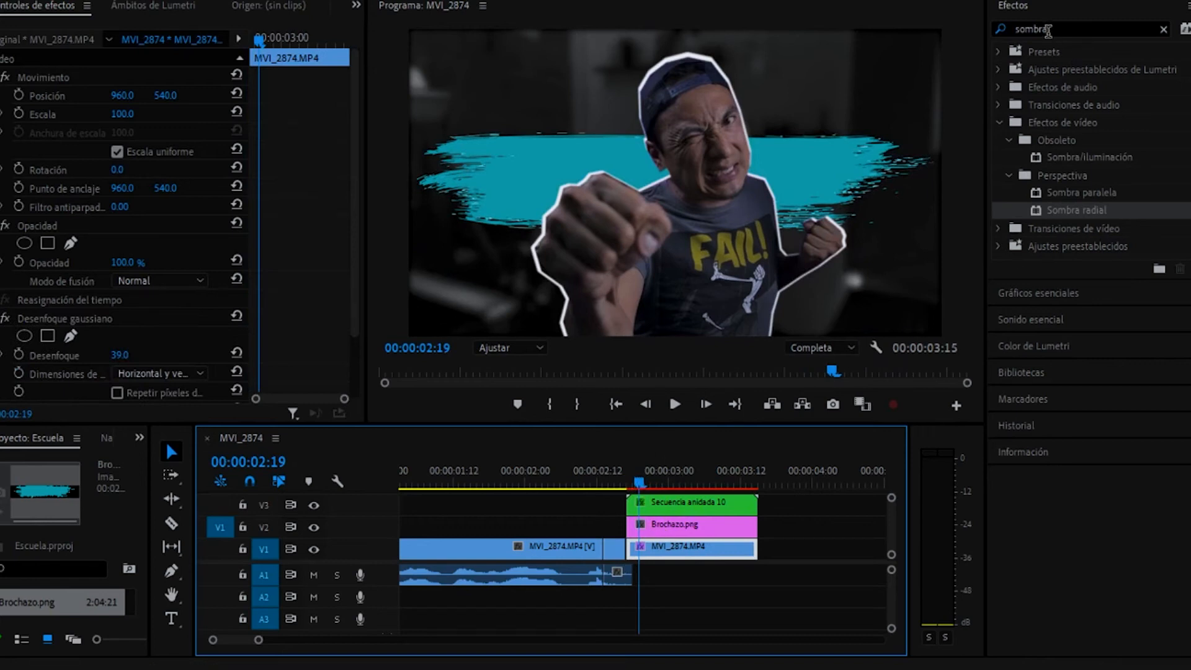
# - Clear the effects search, find the Whip transition among the Deslizar video transitions, and apply it to the start of Brochazo.png
pyautogui.click(1047, 29)
pyautogui.press('BackSpace')
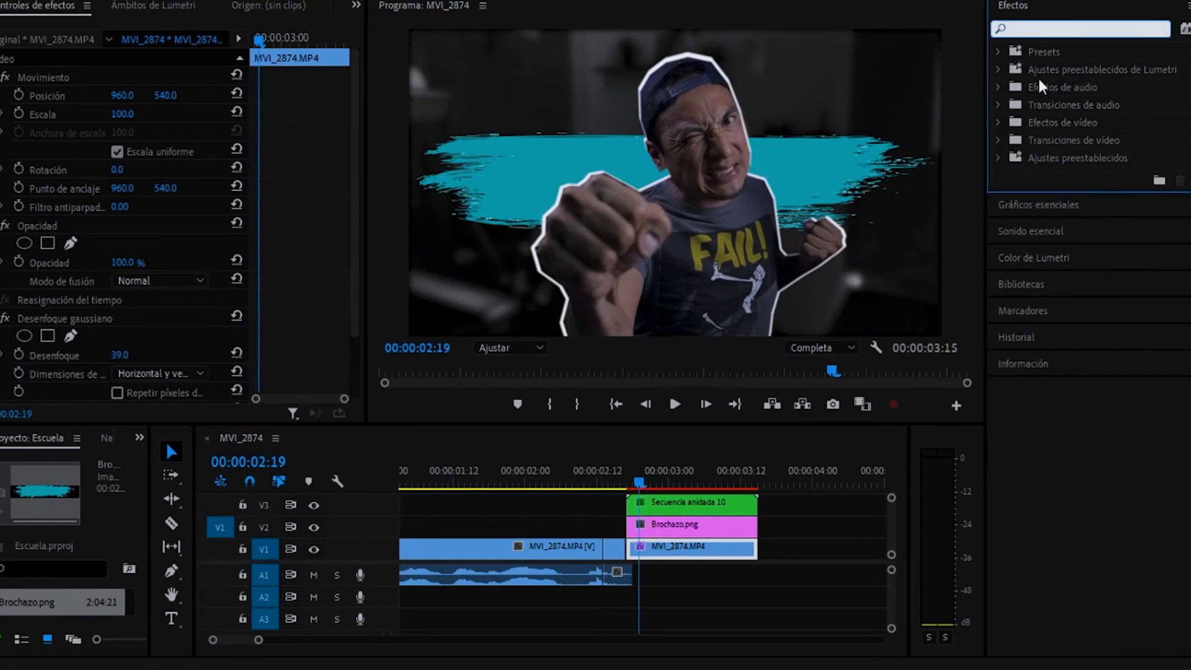
pyautogui.click(997, 142)
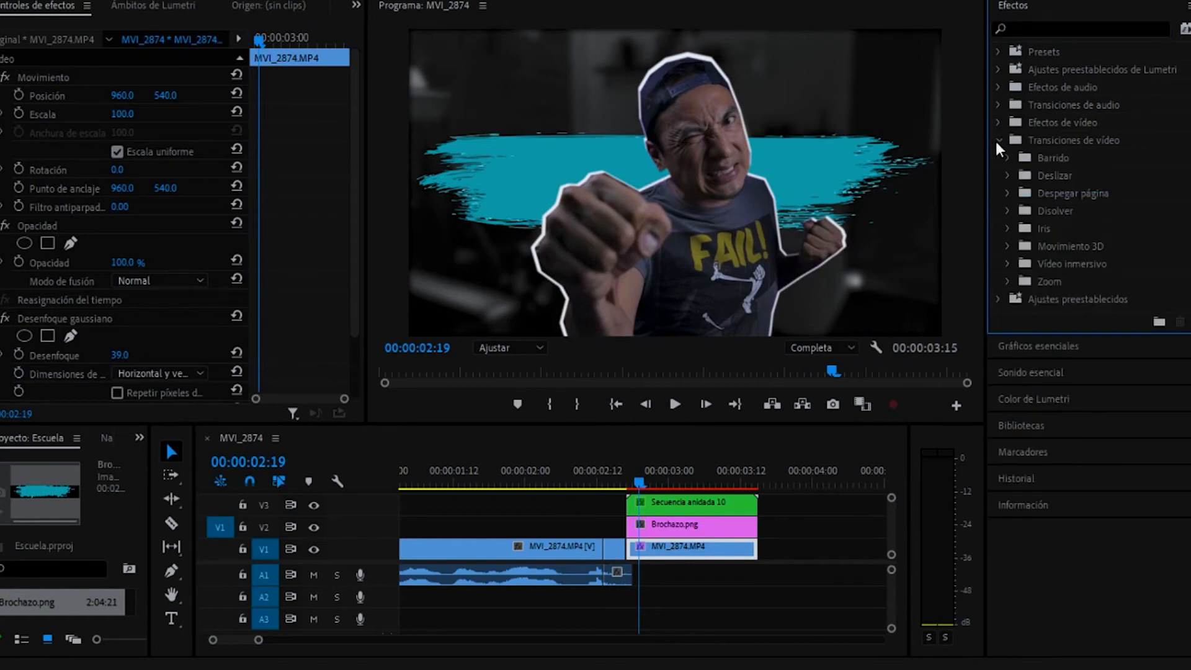
pyautogui.click(1007, 177)
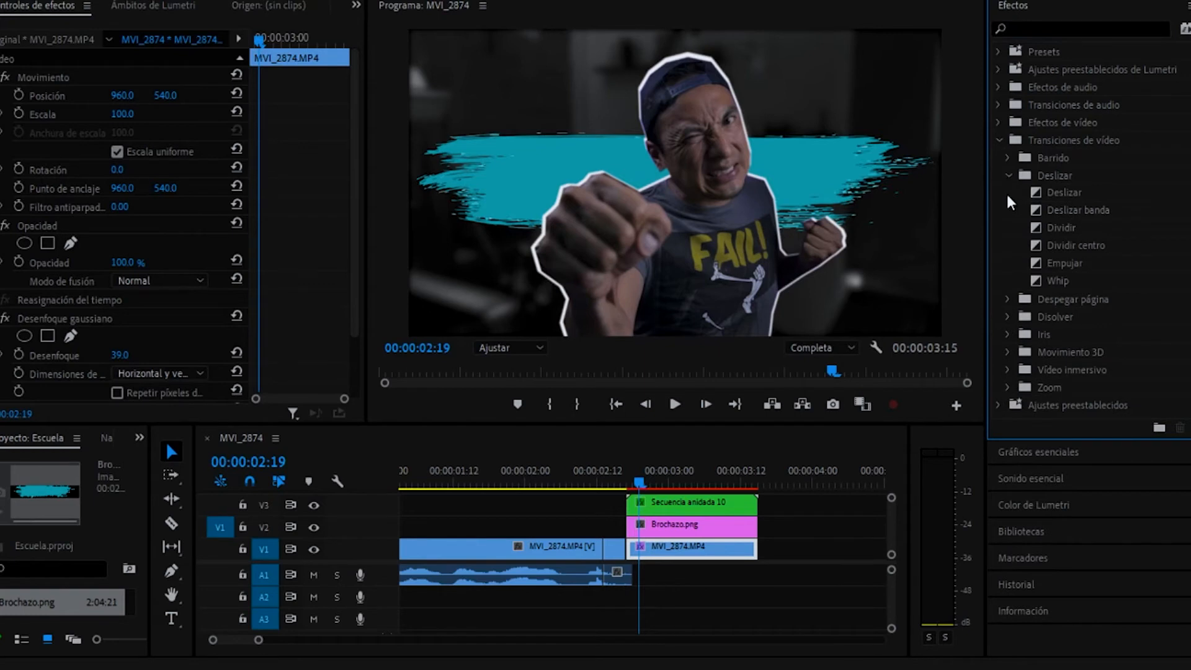
pyautogui.moveTo(1058, 284); pyautogui.dragTo(935, 367)
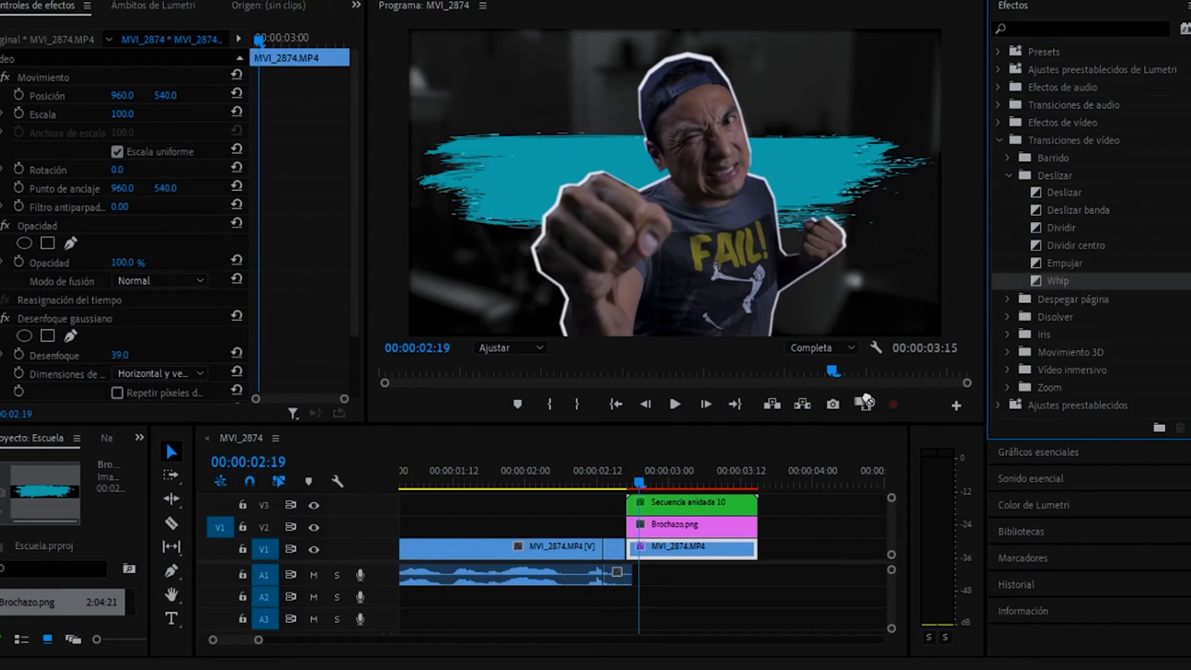
pyautogui.moveTo(670, 509)
pyautogui.mouseDown()
pyautogui.moveTo(642, 523)
pyautogui.moveTo(634, 486)
pyautogui.moveTo(690, 493)
pyautogui.mouseUp()
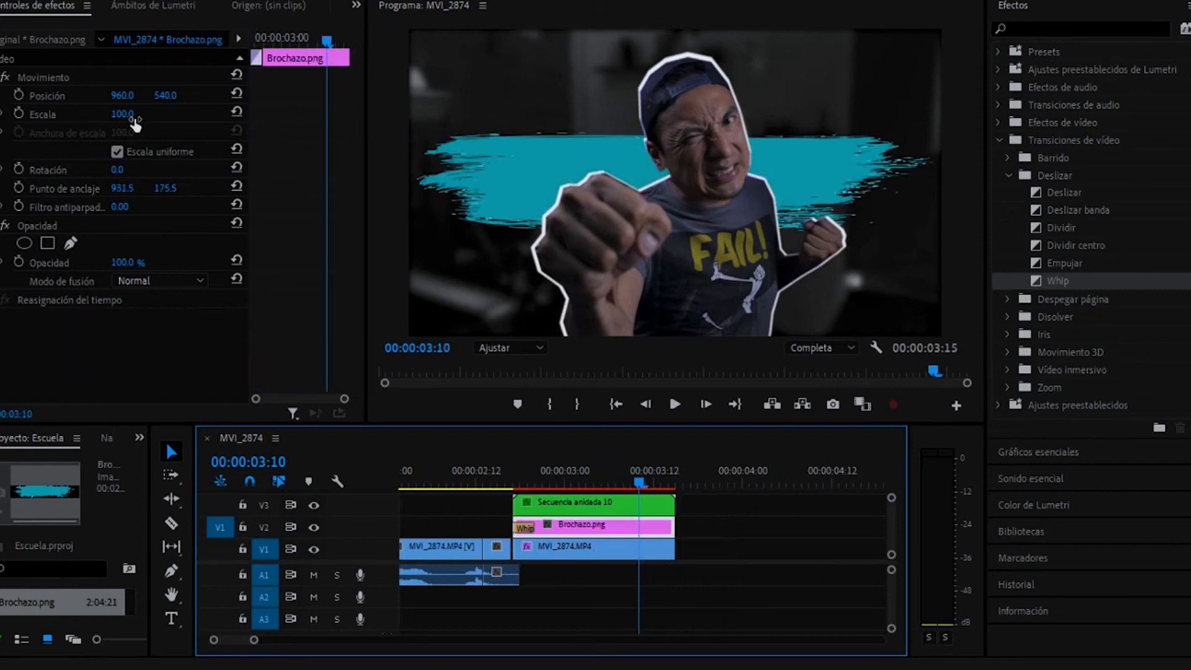
# - Set the scale of Brochazo.png to 129 and preview its entrance over the freeze frame
pyautogui.moveTo(133, 115); pyautogui.dragTo(151, 115)
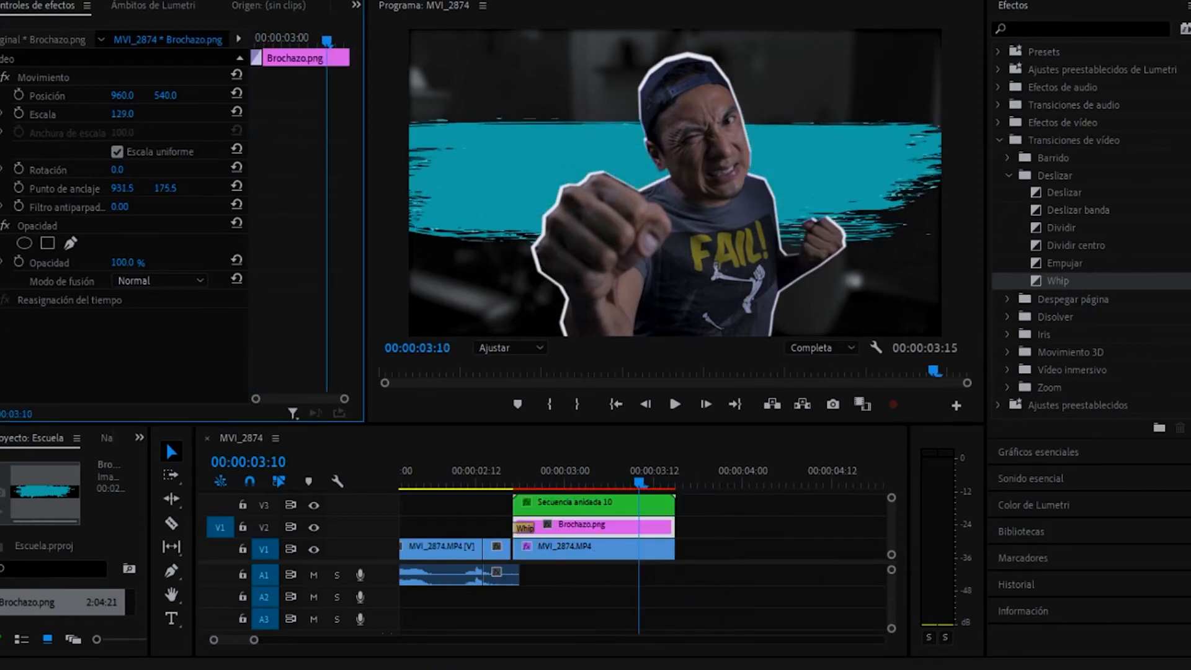
pyautogui.moveTo(639, 482); pyautogui.dragTo(484, 483)
pyautogui.press('space')
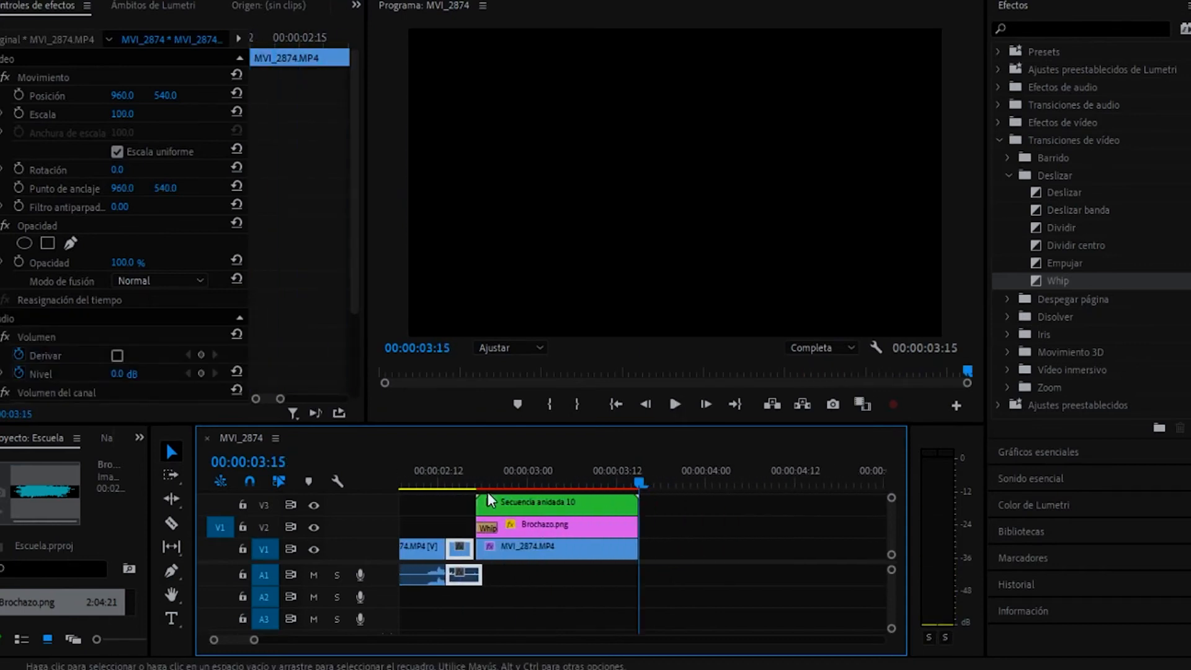
pyautogui.moveTo(639, 482)
pyautogui.mouseDown()
pyautogui.moveTo(477, 508)
pyautogui.moveTo(499, 508)
pyautogui.mouseUp()
pyautogui.moveTo(499, 507); pyautogui.dragTo(512, 508)
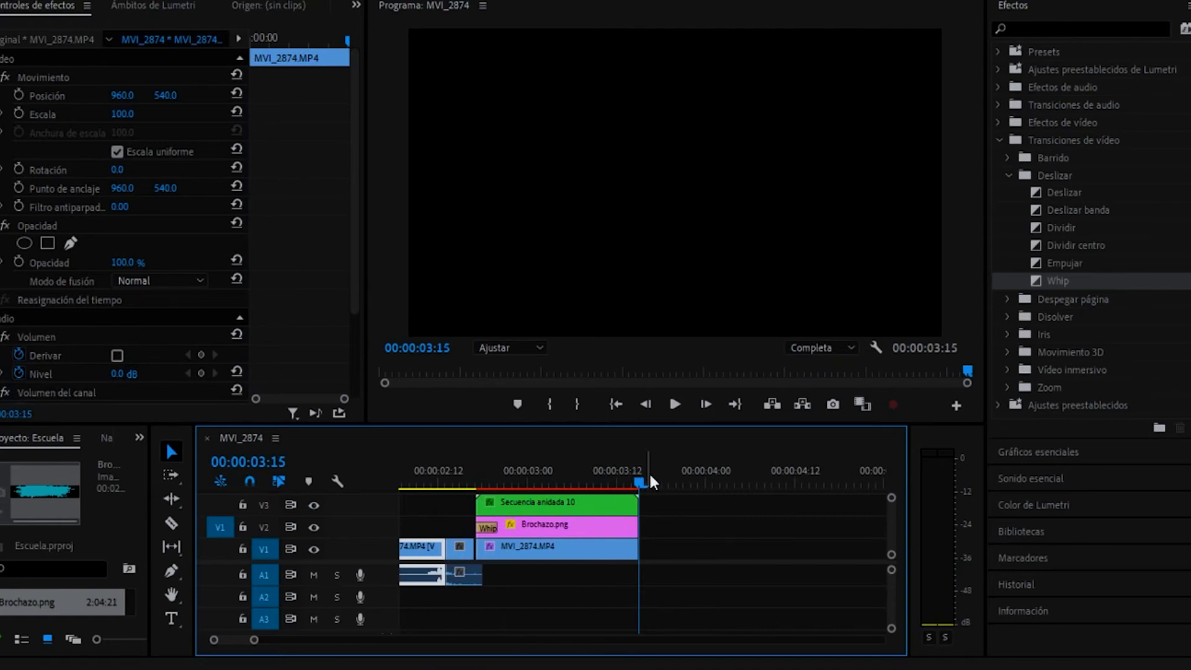
pyautogui.moveTo(645, 481); pyautogui.dragTo(496, 505)
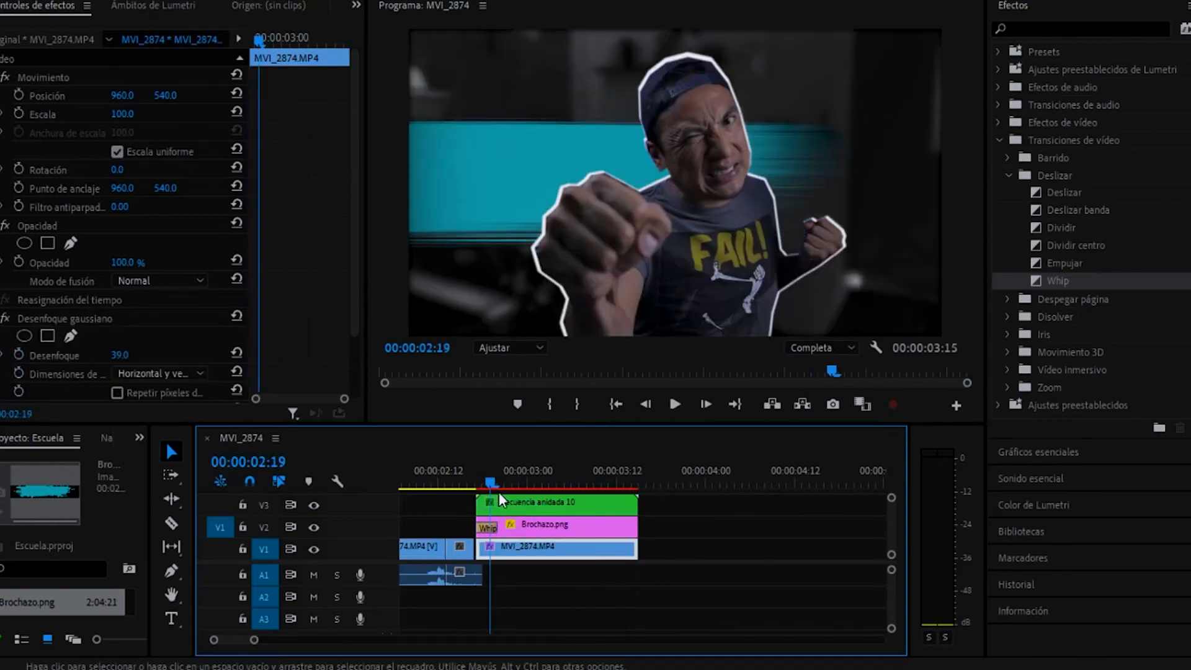
# - Animate the nested sequence's scale with keyframes starting at 00:00:02:17 and growing to 125
pyautogui.click(477, 485)
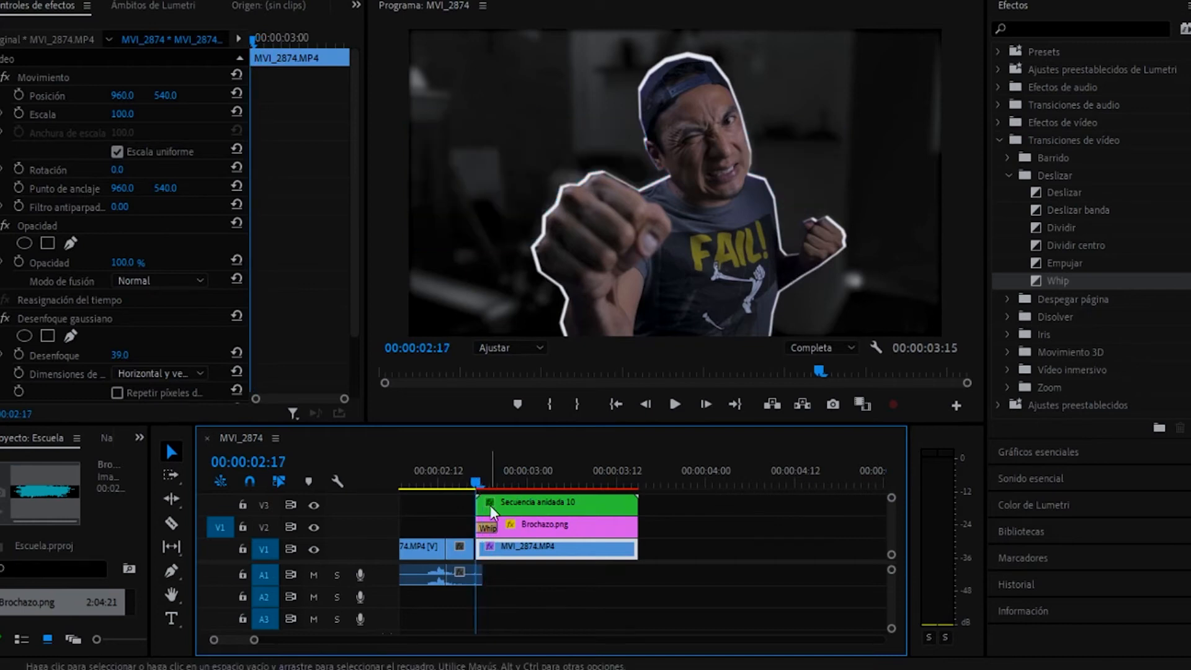
pyautogui.click(490, 507)
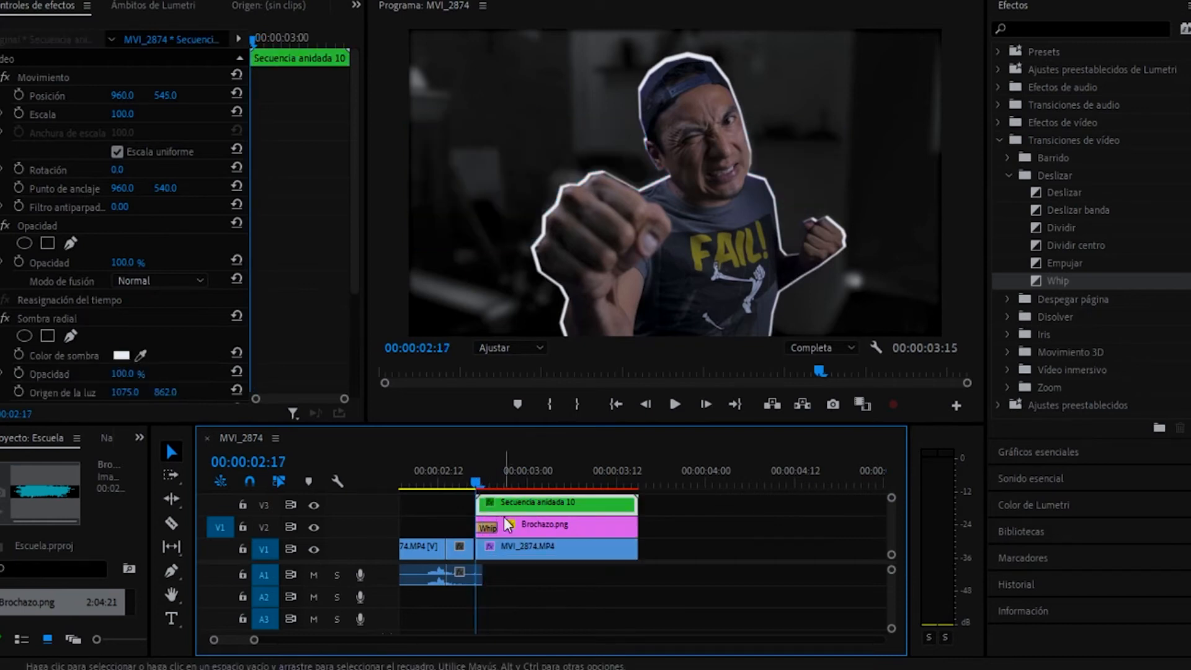
pyautogui.click(18, 118)
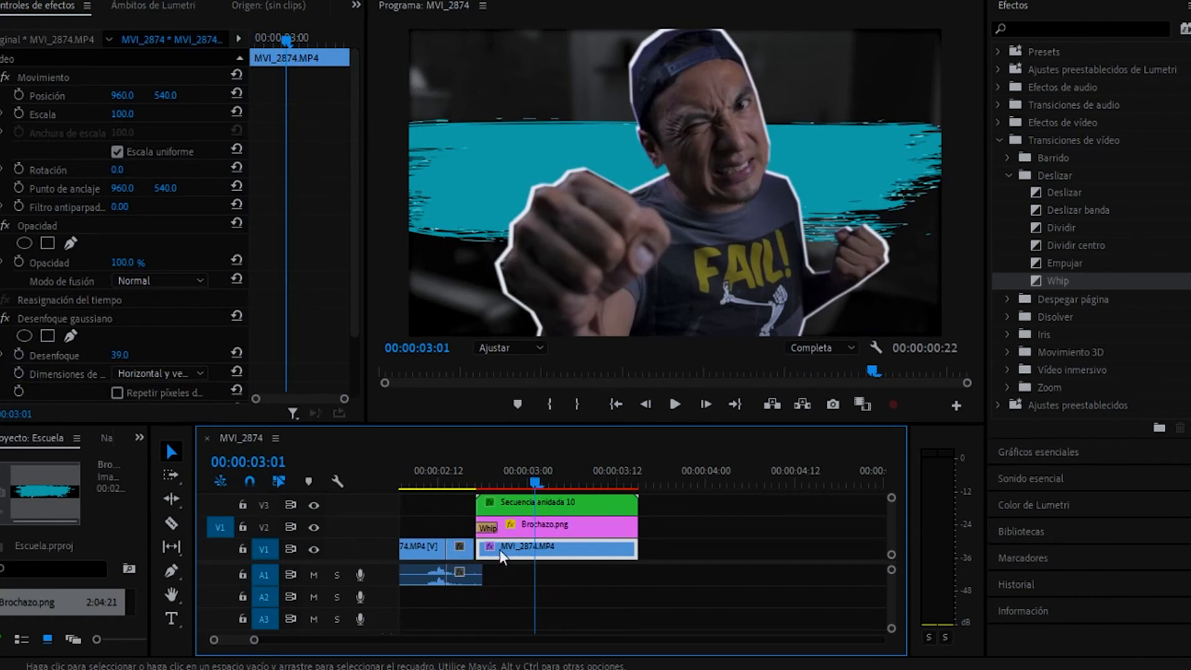
# - Open the Lumetri basic correction for the nested sequence on V3 and raise its whites
pyautogui.click(556, 513)
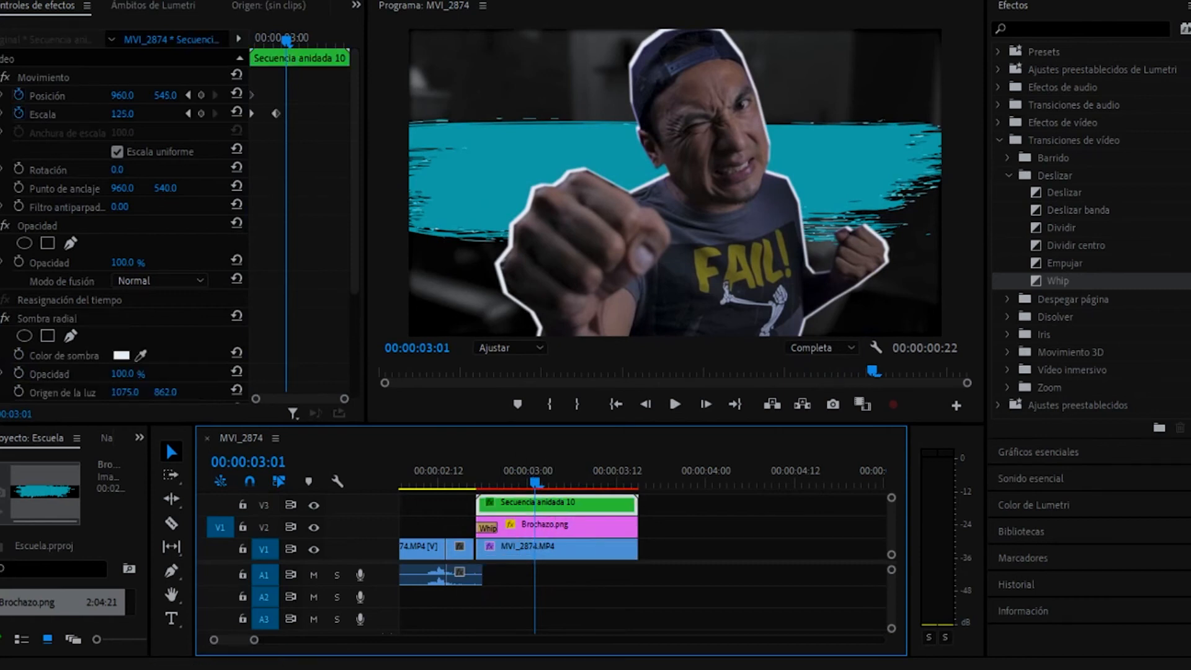
pyautogui.hotkey('alt', 'shift', '4')
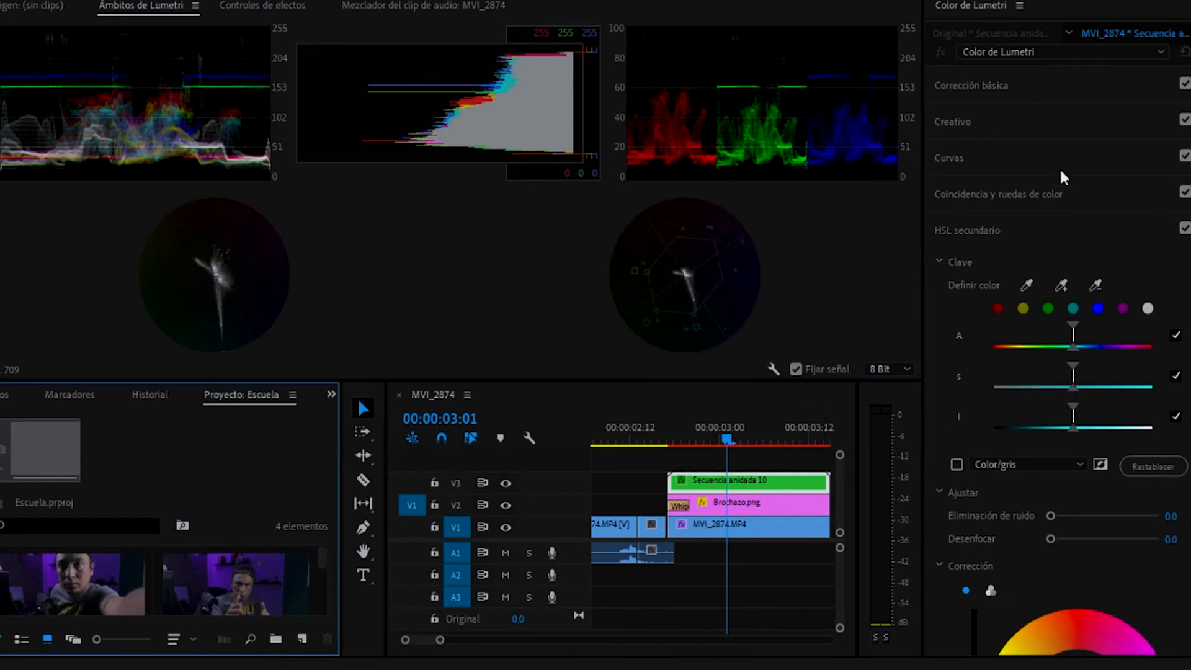
pyautogui.click(996, 89)
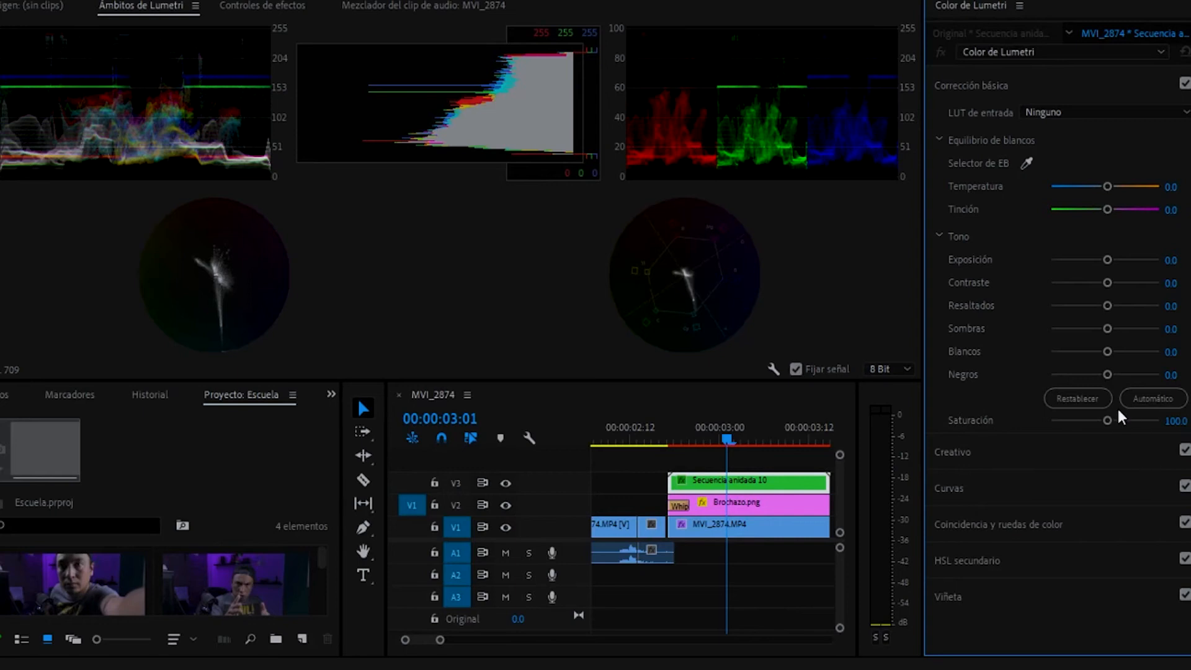
pyautogui.moveTo(1108, 351); pyautogui.dragTo(1151, 358)
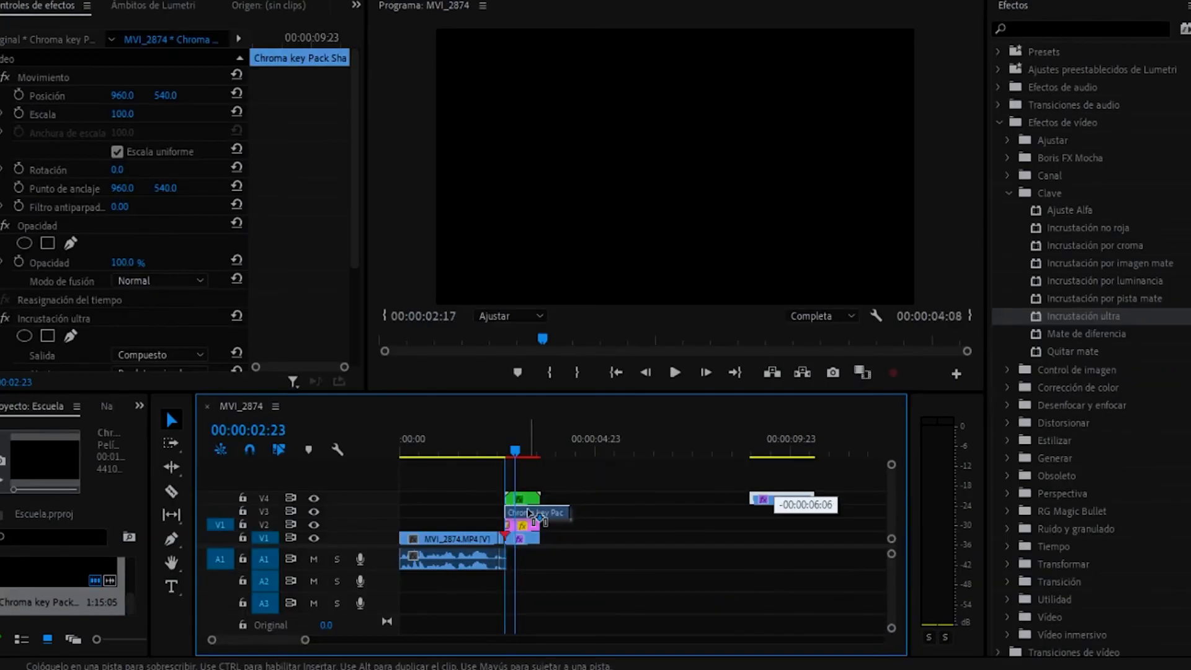
# - Place the keyed Chroma key Pack clip on V3 beneath the nested sequence, aligned with its start, and return the playhead there
pyautogui.moveTo(531, 513); pyautogui.dragTo(532, 512)
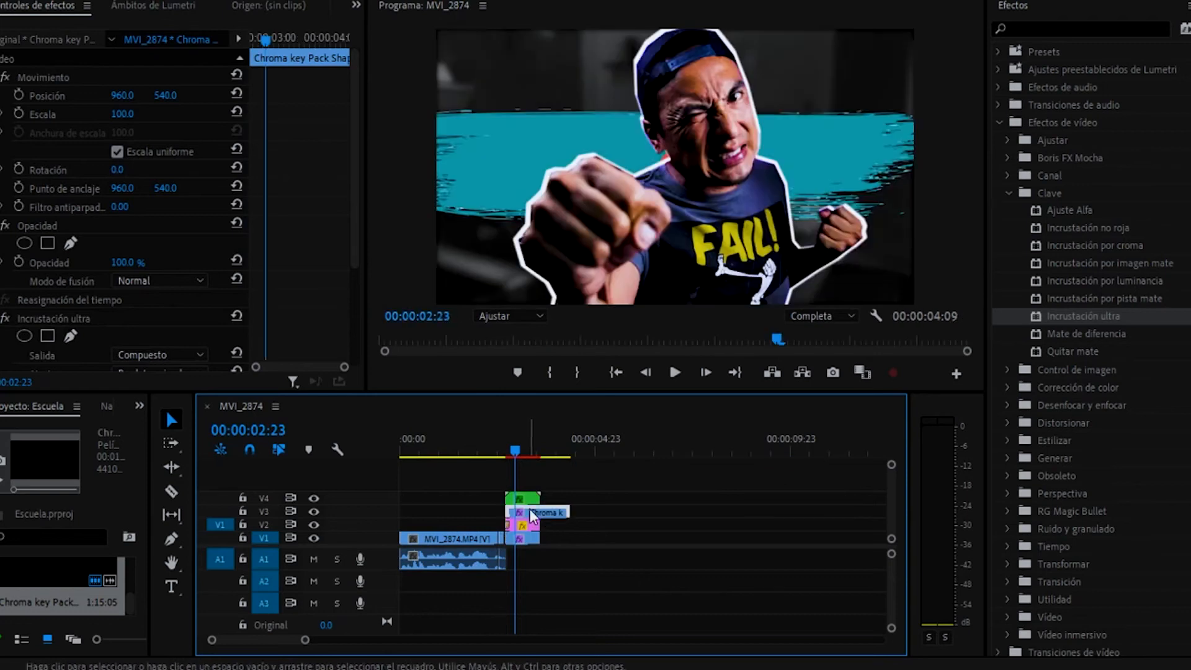
pyautogui.moveTo(515, 457); pyautogui.dragTo(507, 505)
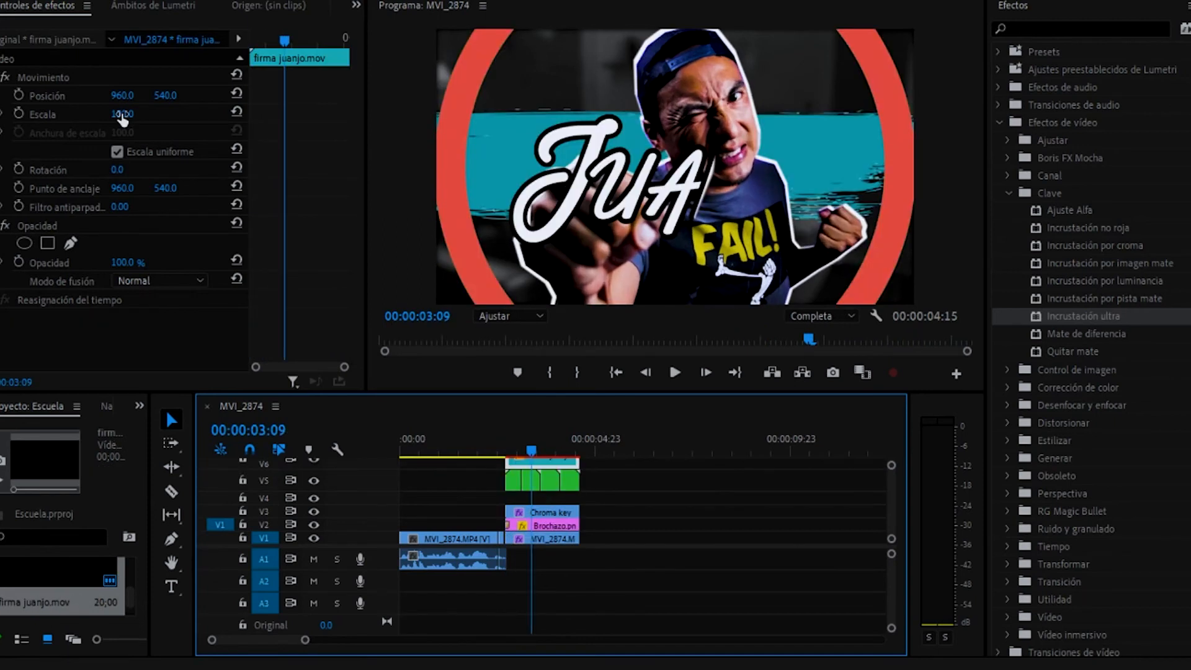
# - Set the animated signature clip's scale to 60 and its position to about 401, 230, and play it back
pyautogui.moveTo(120, 115); pyautogui.dragTo(1, 96)
pyautogui.moveTo(130, 96); pyautogui.dragTo(77, 97)
pyautogui.press('space')
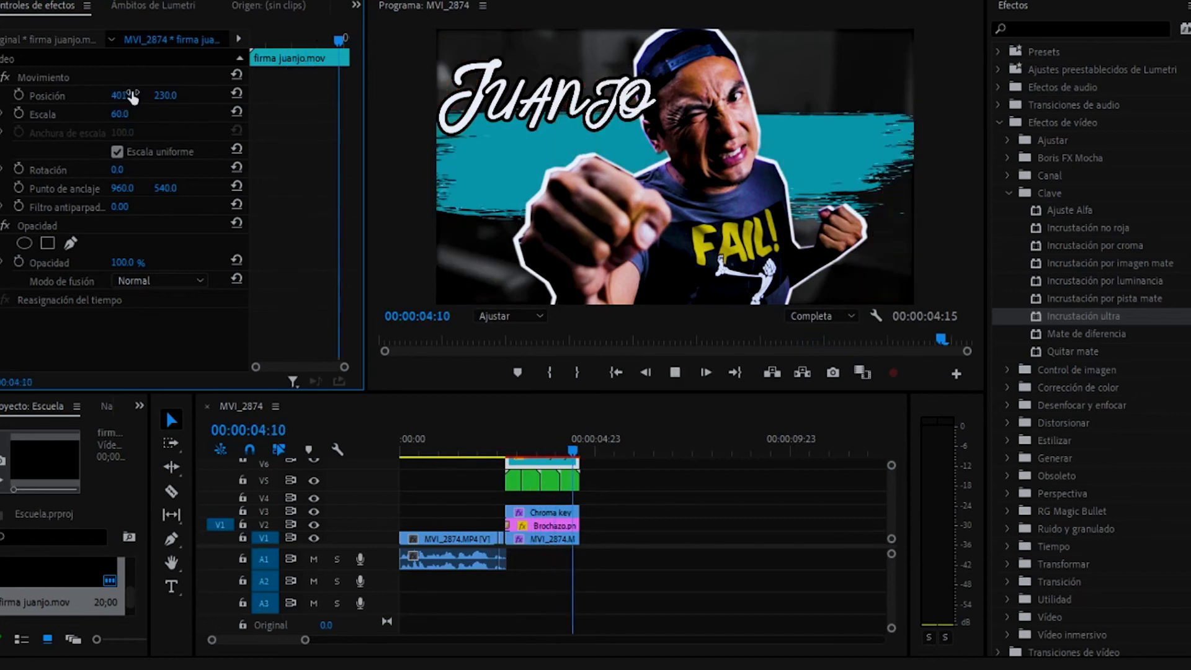
pyautogui.click(568, 443)
pyautogui.press('space')
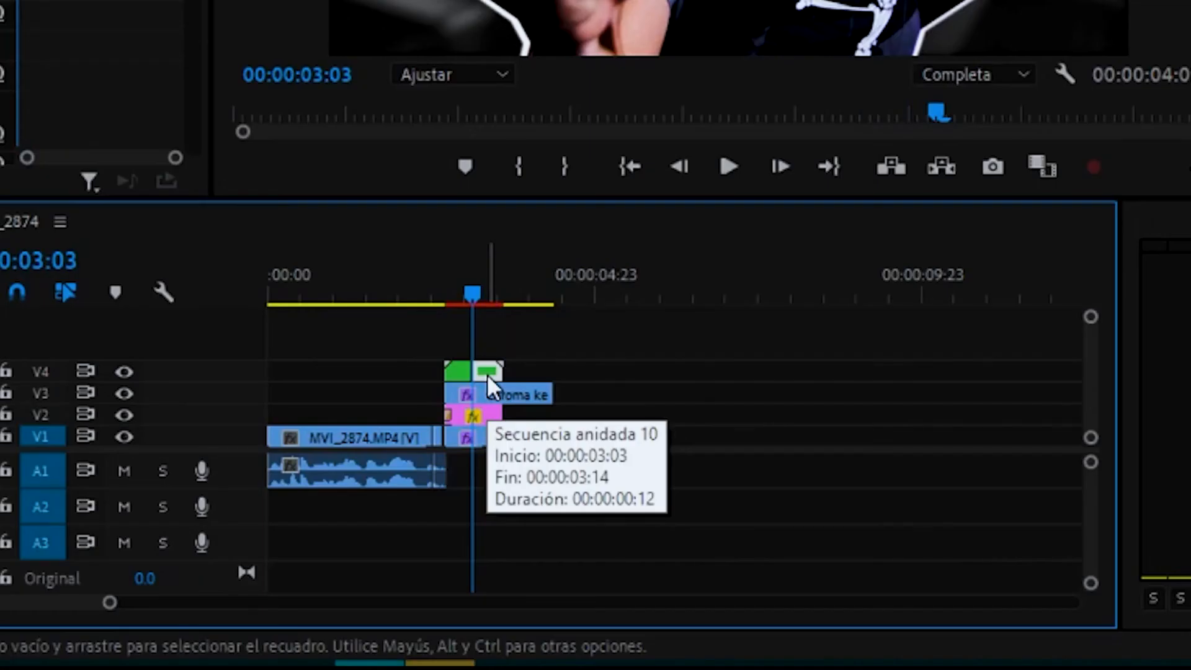
# - Extend the nested sequence on V4 with copies of its cut end piece, trimming the last copy to the Chroma key clip's end
pyautogui.moveTo(486, 374); pyautogui.dragTo(562, 374)
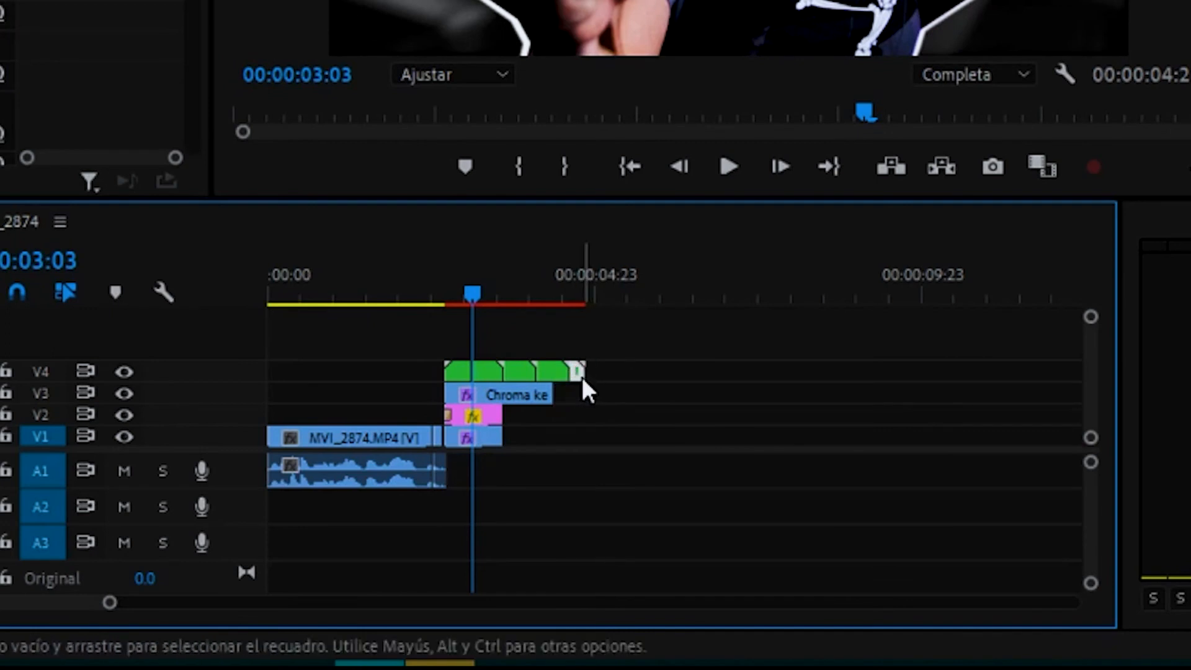
pyautogui.moveTo(583, 373); pyautogui.dragTo(556, 371)
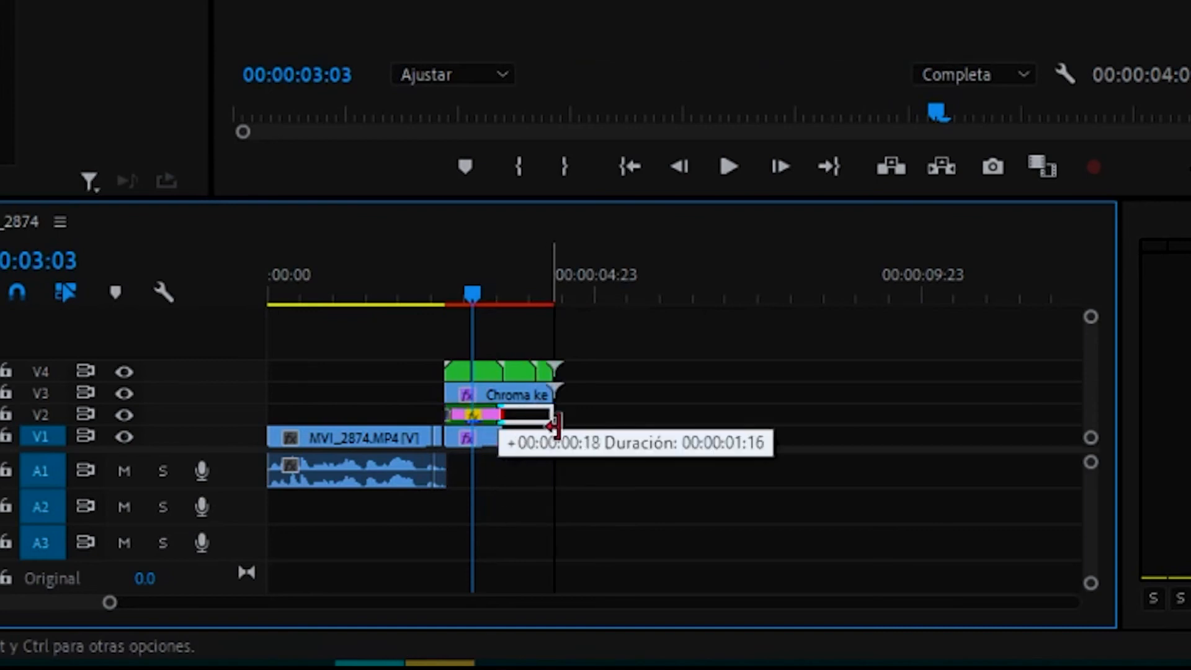